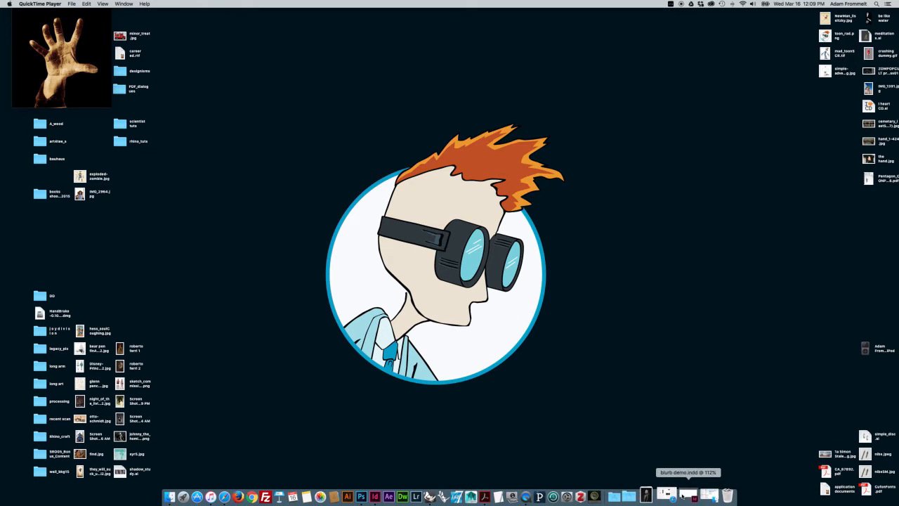
# - Examine the id_min_Blurb folder's InDesign file and its Minion_images subfolder in Finder, and close the window
pyautogui.click(695, 497)
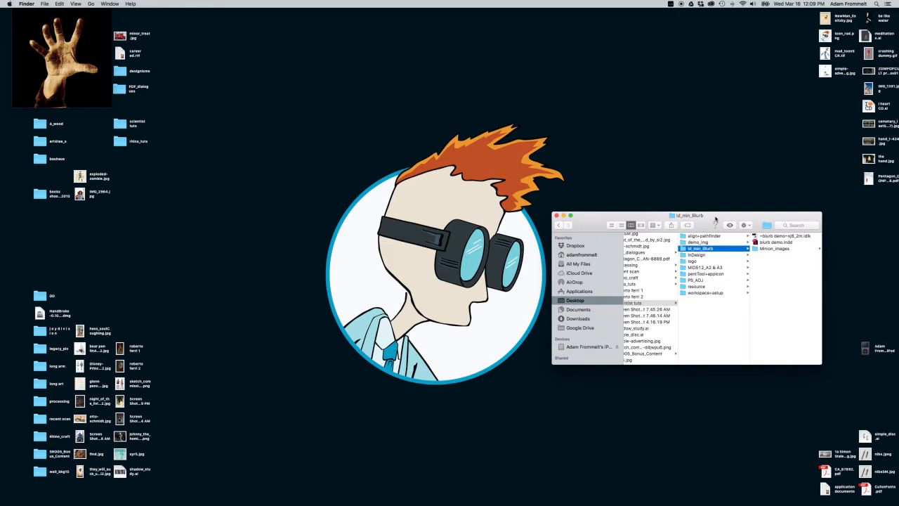
pyautogui.click(724, 251)
pyautogui.click(722, 256)
pyautogui.click(723, 250)
pyautogui.click(771, 242)
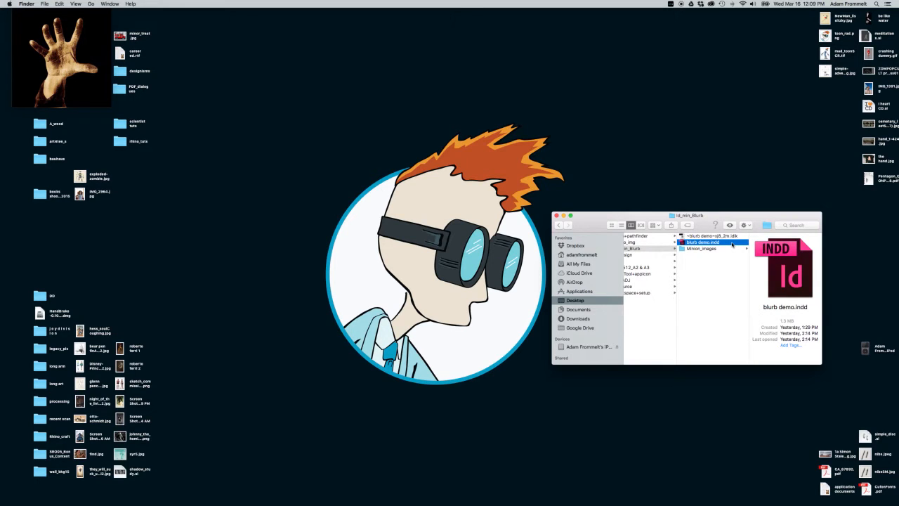
pyautogui.click(723, 250)
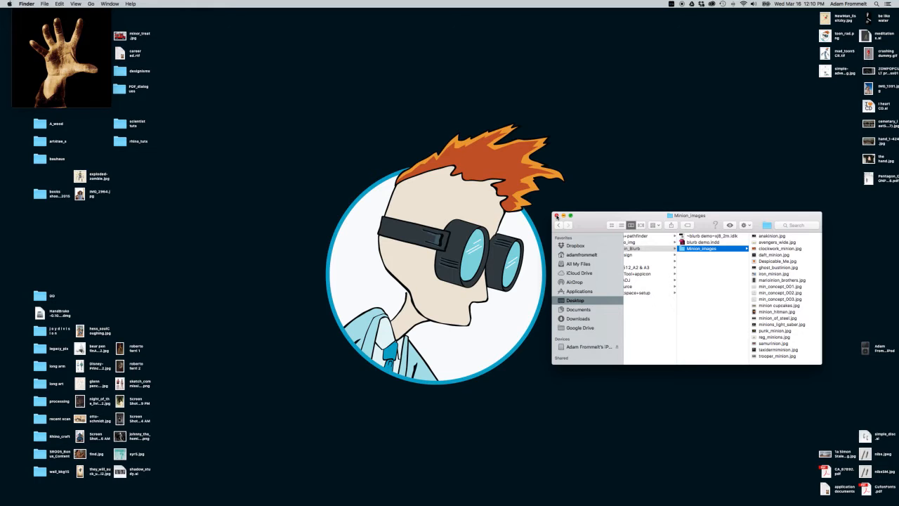
pyautogui.click(556, 216)
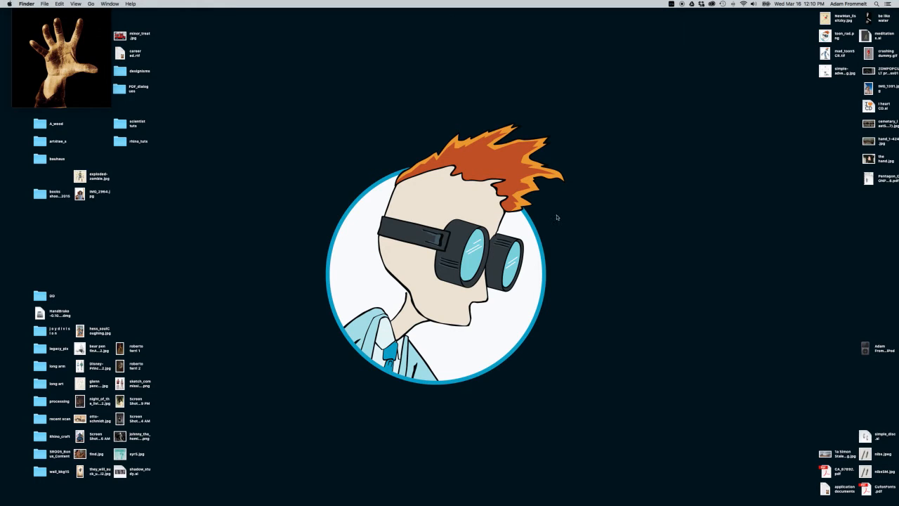
# - Switch to InDesign, go to page 1 of blurb demo.indd and fit it in the window
pyautogui.moveTo(537, 495)
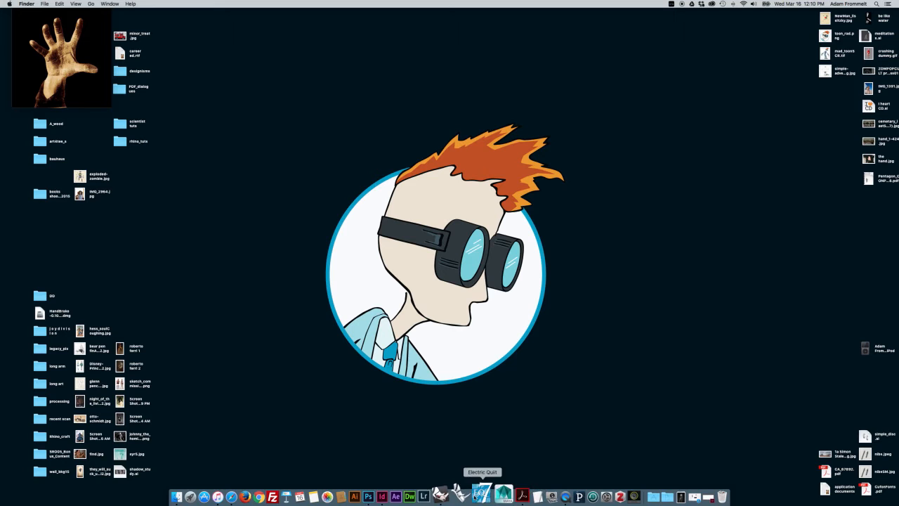
pyautogui.click(398, 491)
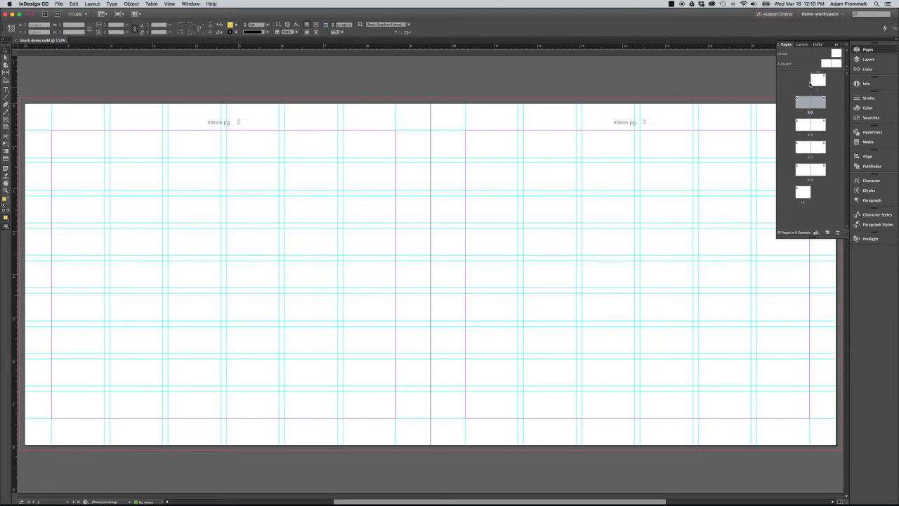
pyautogui.click(858, 50)
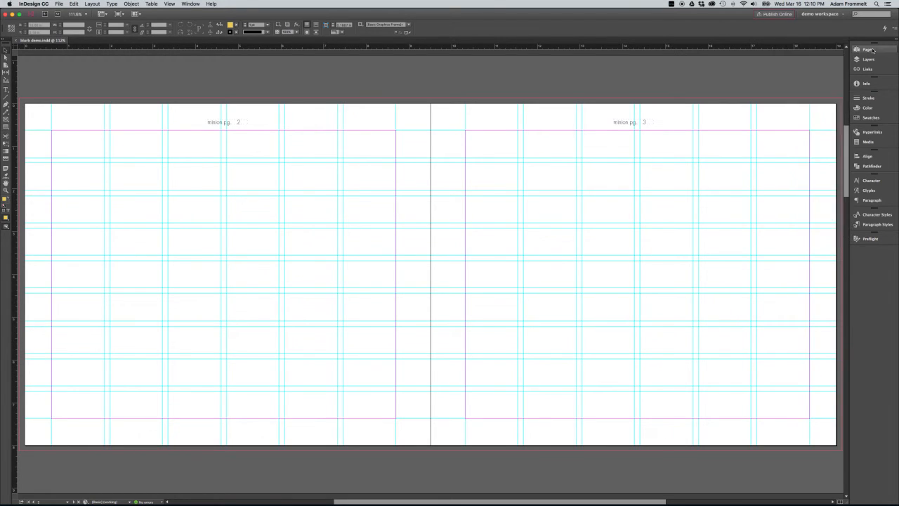
pyautogui.click(858, 51)
pyautogui.doubleClick(819, 79)
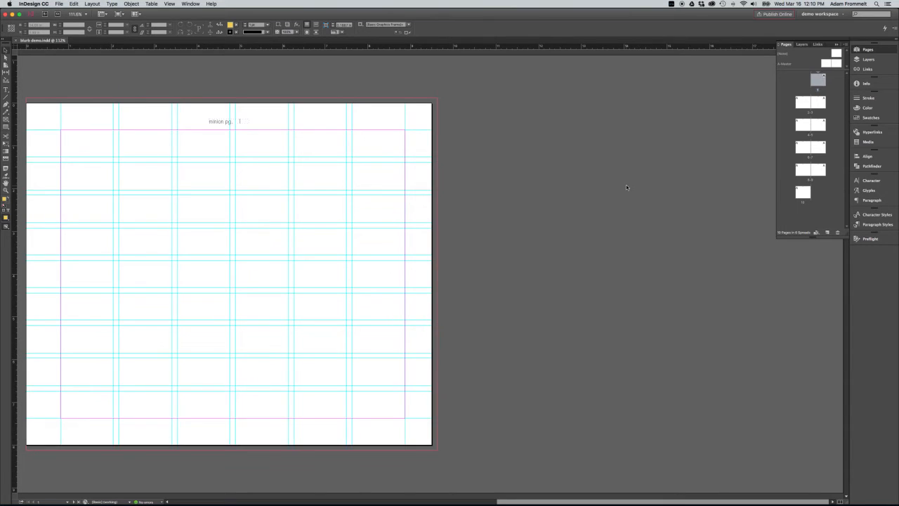
pyautogui.press('super+0')
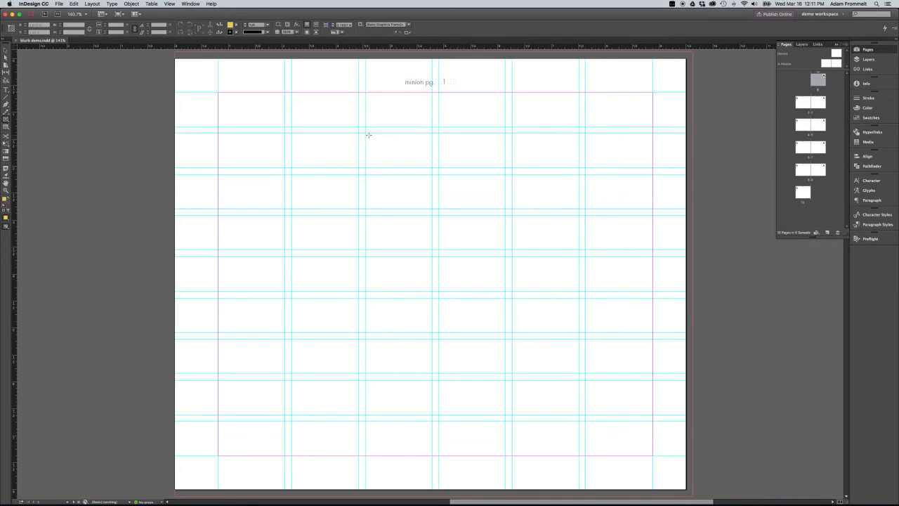
# - Draw a rectangular image frame on page 1 over columns 3 to 6 and grid rows 2 to 6
pyautogui.moveTo(366, 133); pyautogui.dragTo(653, 335)
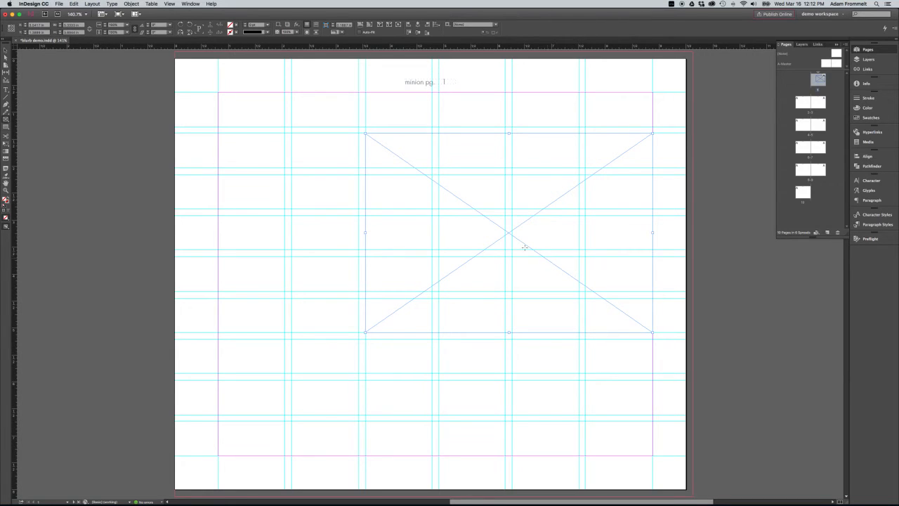
pyautogui.click(5, 50)
# - Place Despicable_Me.jpg from the Minion_images folder into the selected frame with Show Import Options enabled, keeping the default image options
pyautogui.click(59, 4)
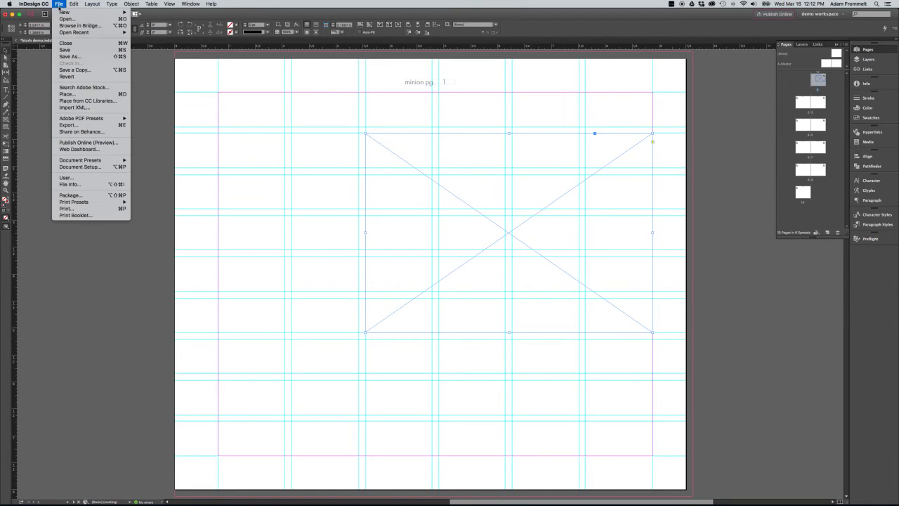
pyautogui.click(105, 95)
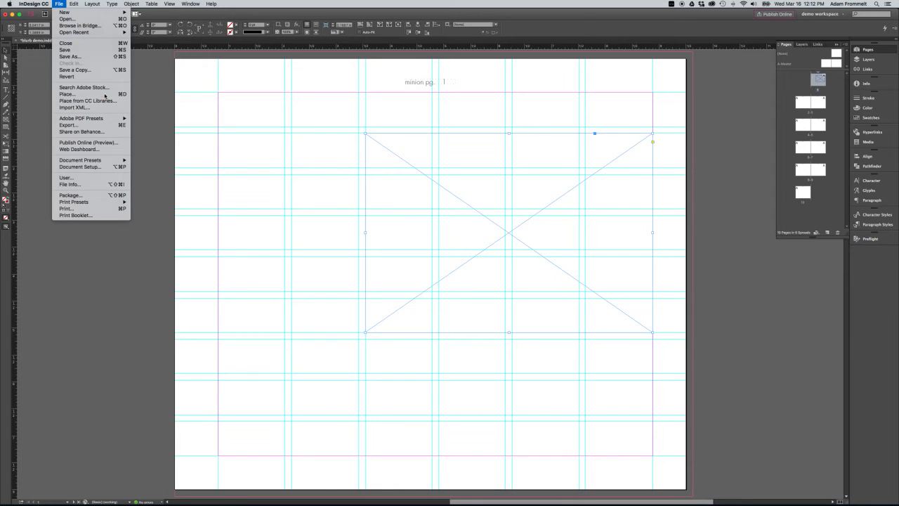
pyautogui.moveTo(404, 94); pyautogui.dragTo(180, 76)
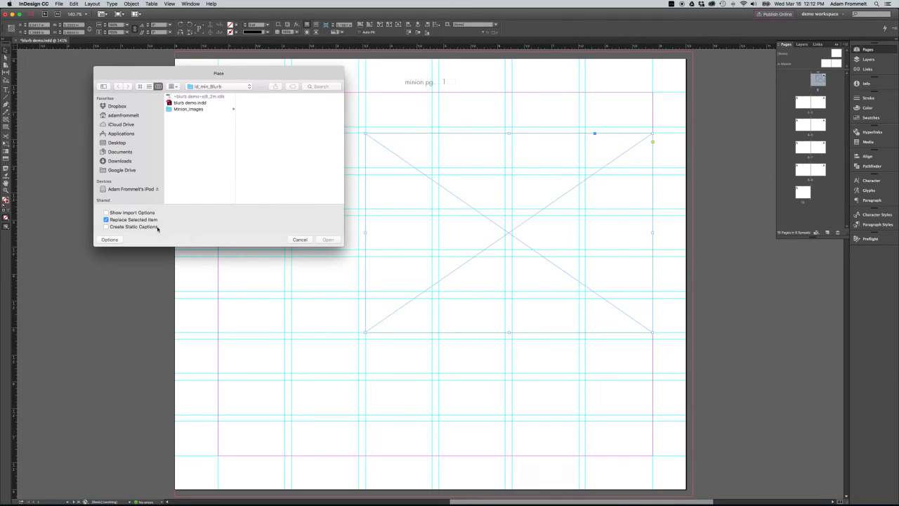
pyautogui.click(106, 213)
pyautogui.click(213, 110)
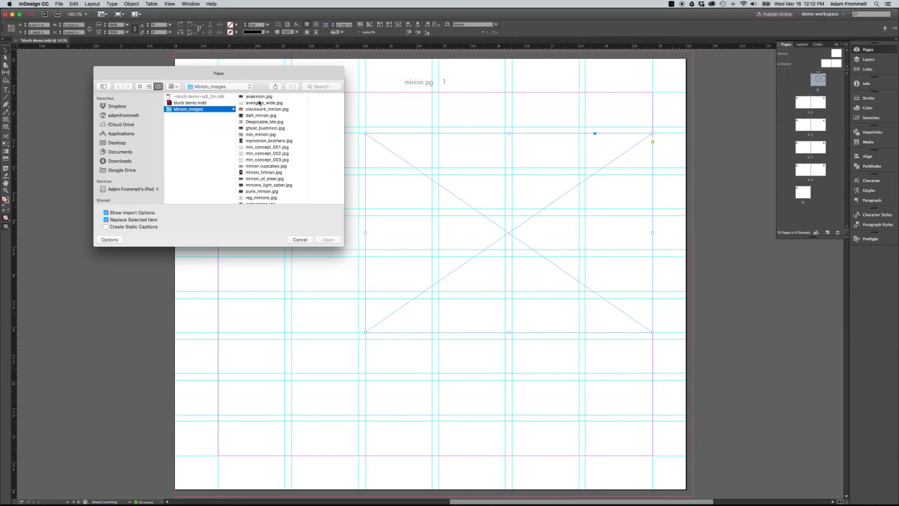
pyautogui.click(265, 122)
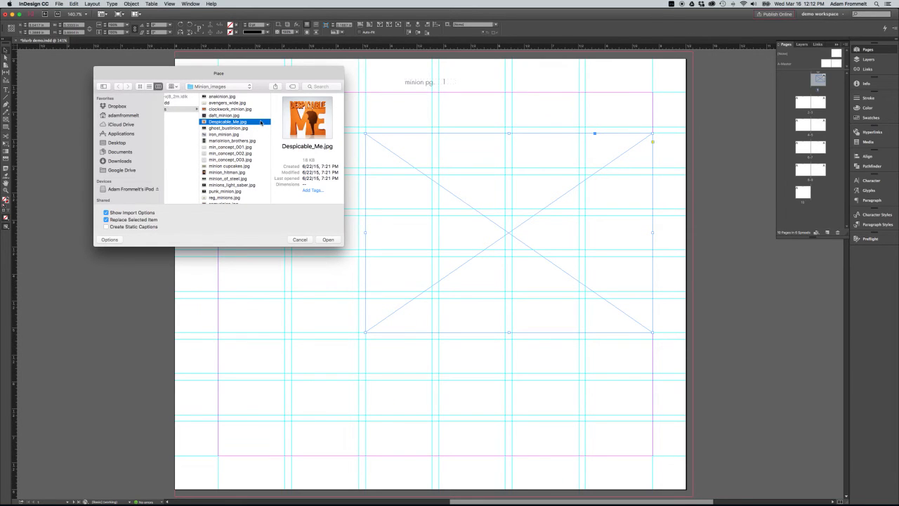
pyautogui.press('space')
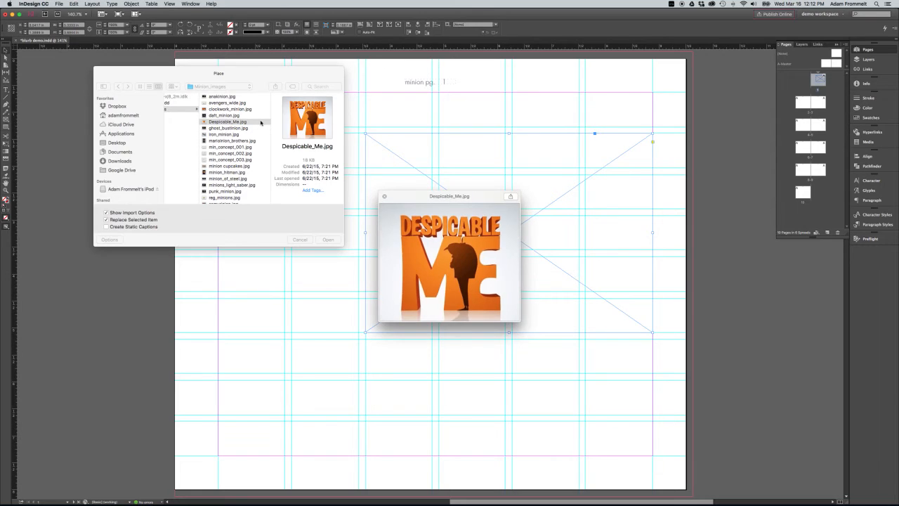
pyautogui.press('space')
pyautogui.click(332, 240)
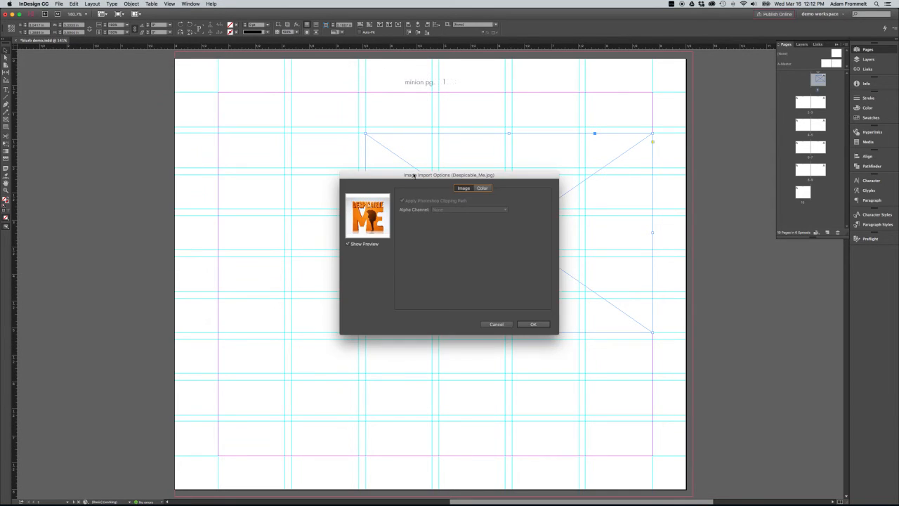
pyautogui.moveTo(415, 175); pyautogui.dragTo(204, 80)
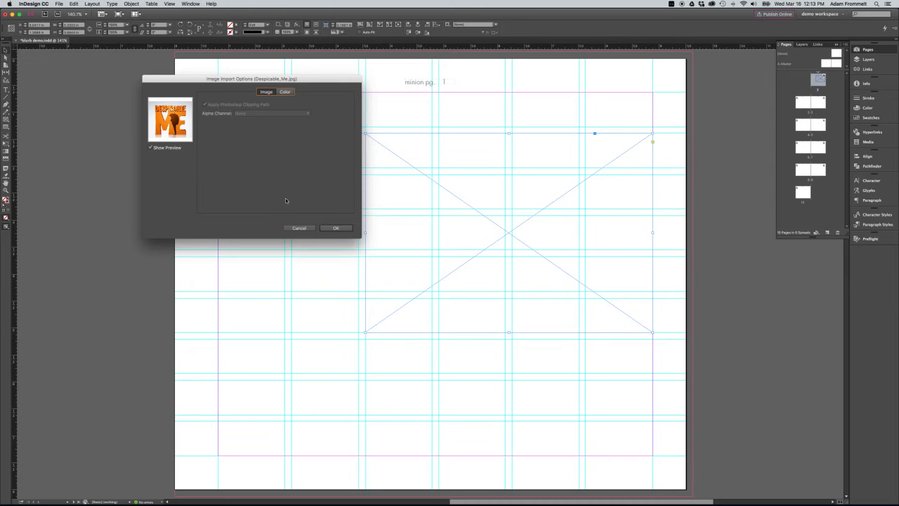
pyautogui.click(336, 228)
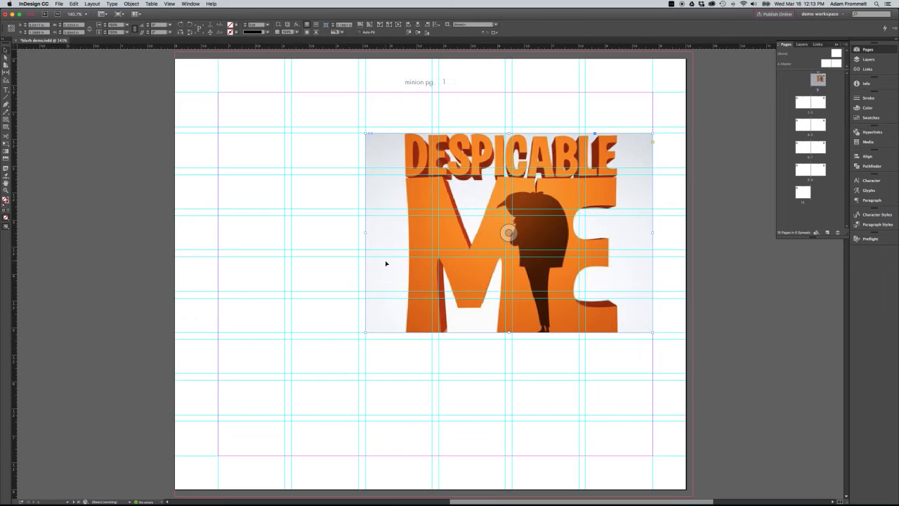
# - Delete the filled frame and load Despicable_Me.jpg for placing without a frame, keeping the default import options
pyautogui.press('Delete')
pyautogui.click(60, 4)
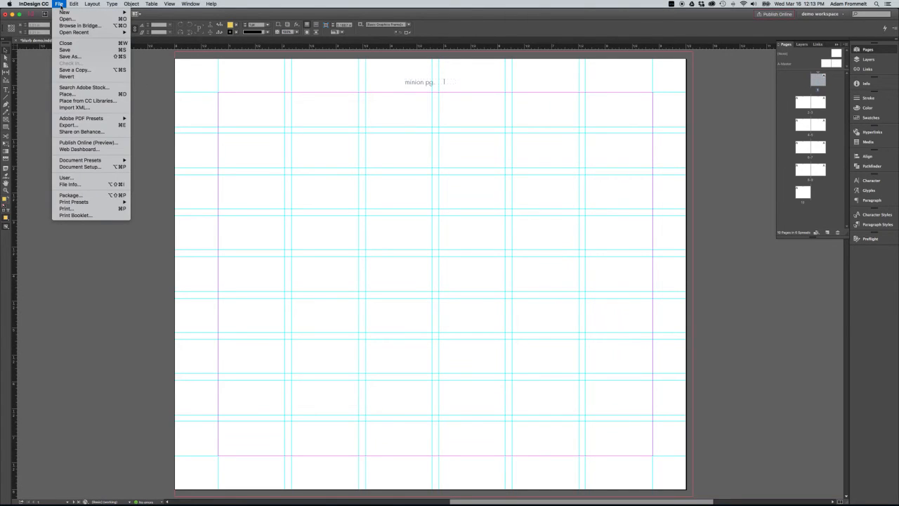
pyautogui.click(83, 96)
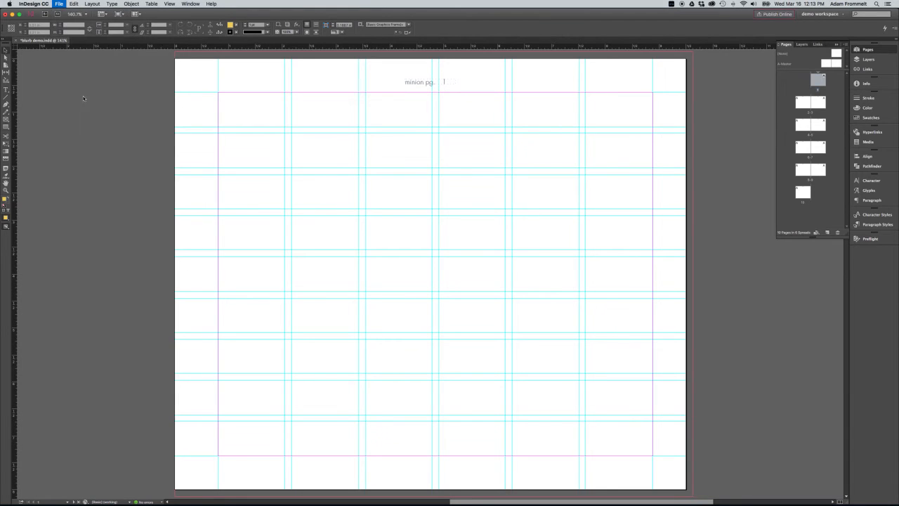
pyautogui.moveTo(412, 92); pyautogui.dragTo(229, 76)
pyautogui.click(239, 112)
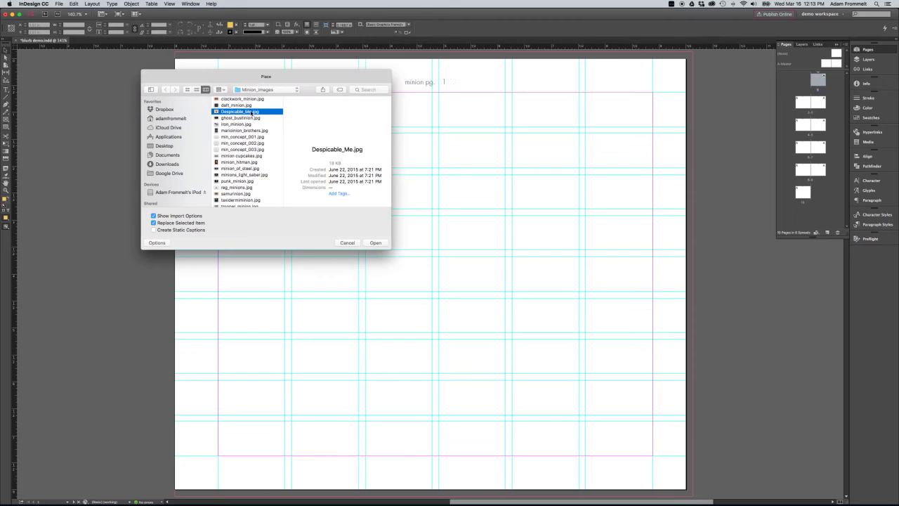
pyautogui.click(375, 243)
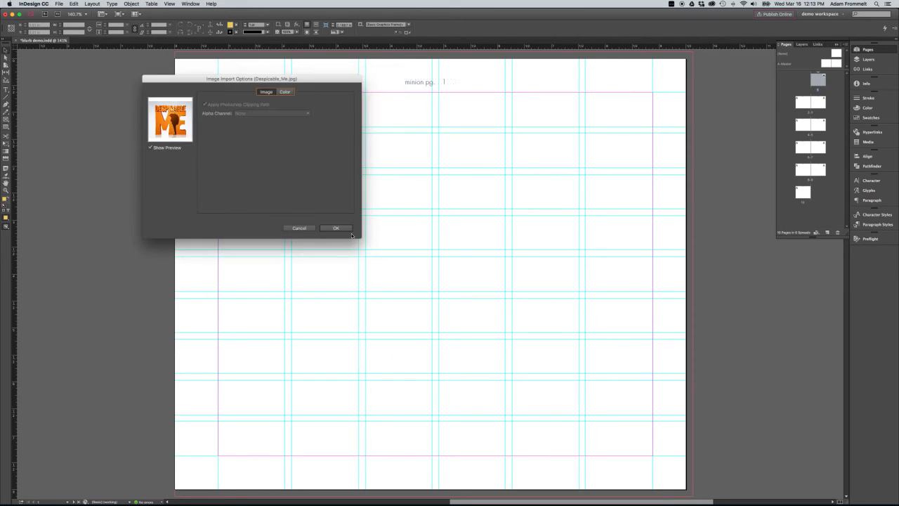
pyautogui.click(336, 228)
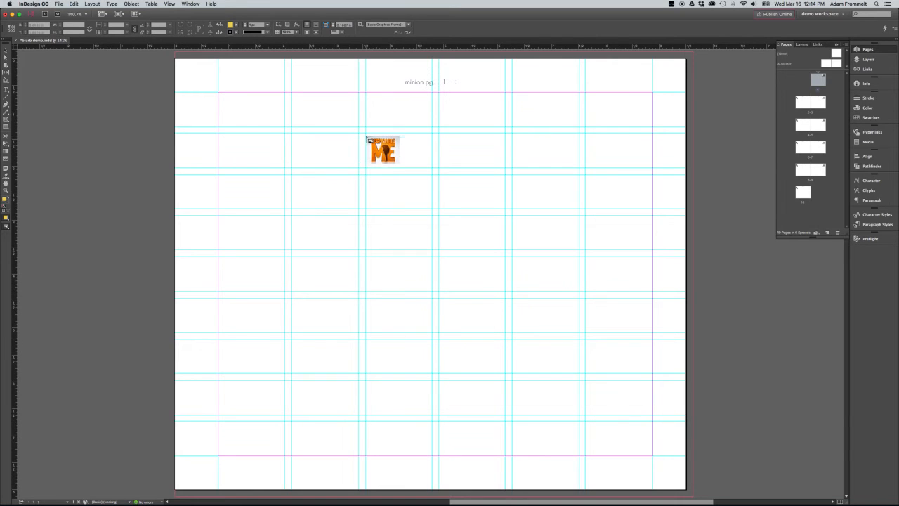
# - Try the image at full size, undo that, and place it scaled from the third column's left guide to the right margin
pyautogui.click(366, 134)
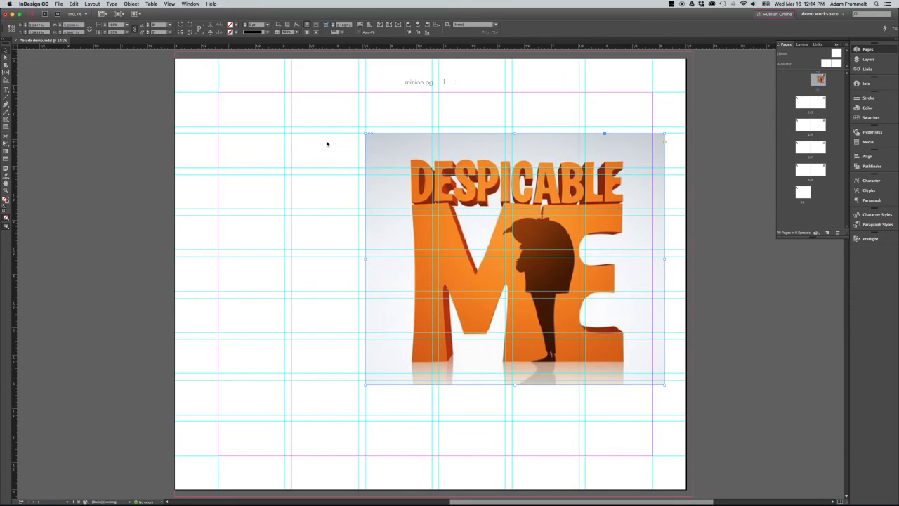
pyautogui.press('super+z')
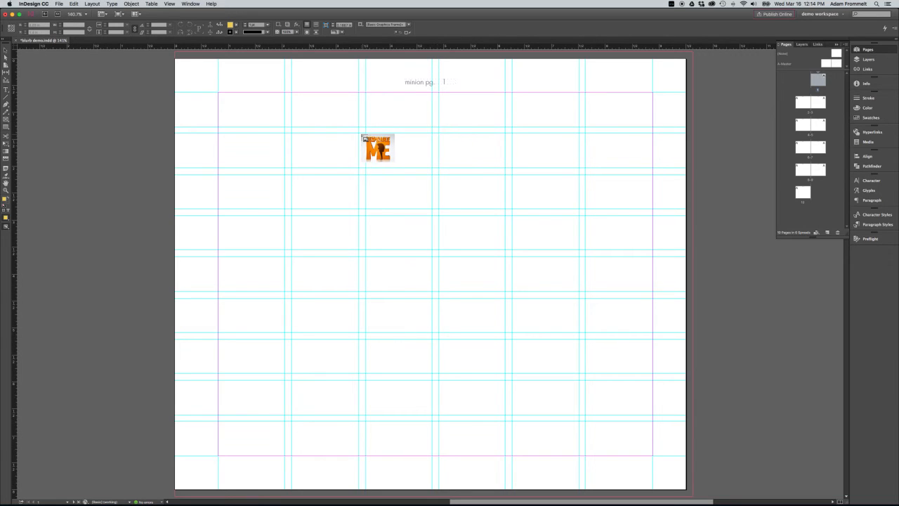
pyautogui.moveTo(366, 135); pyautogui.dragTo(652, 359)
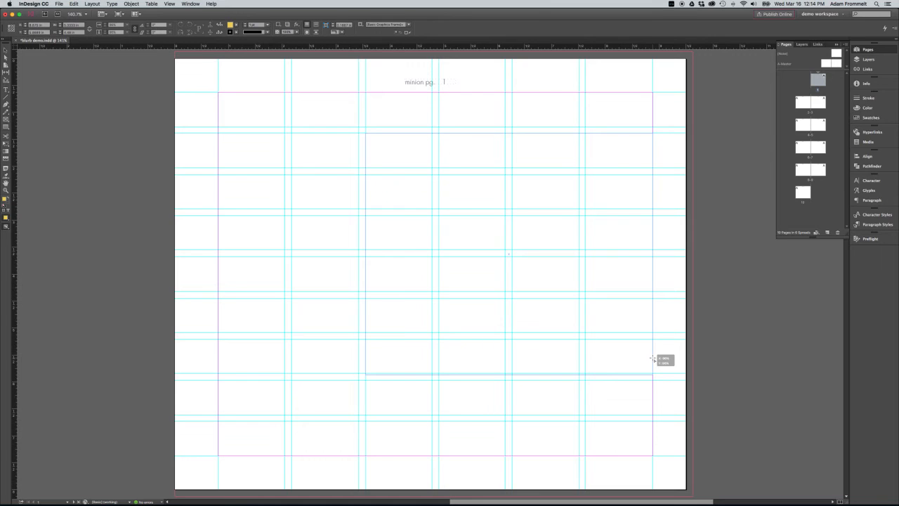
pyautogui.moveTo(652, 359); pyautogui.dragTo(653, 360)
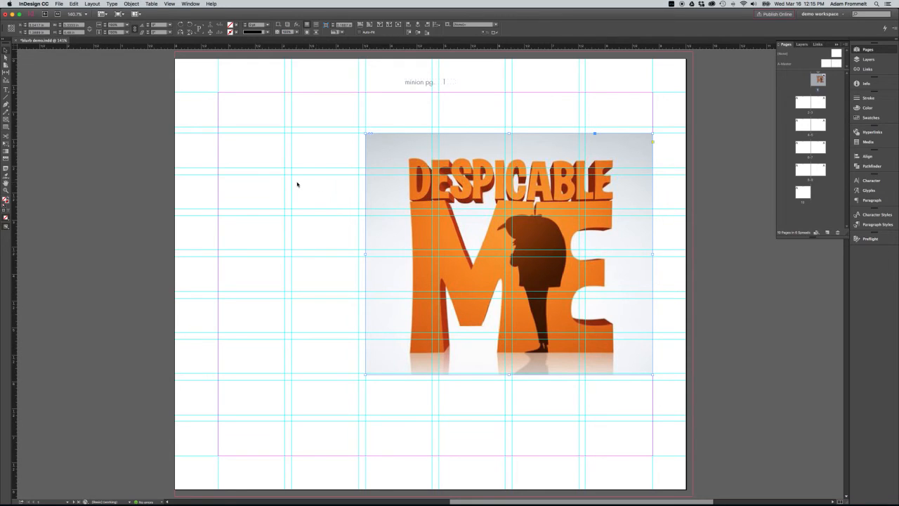
# - View the link information of the placed image and go to page 7
pyautogui.click(875, 71)
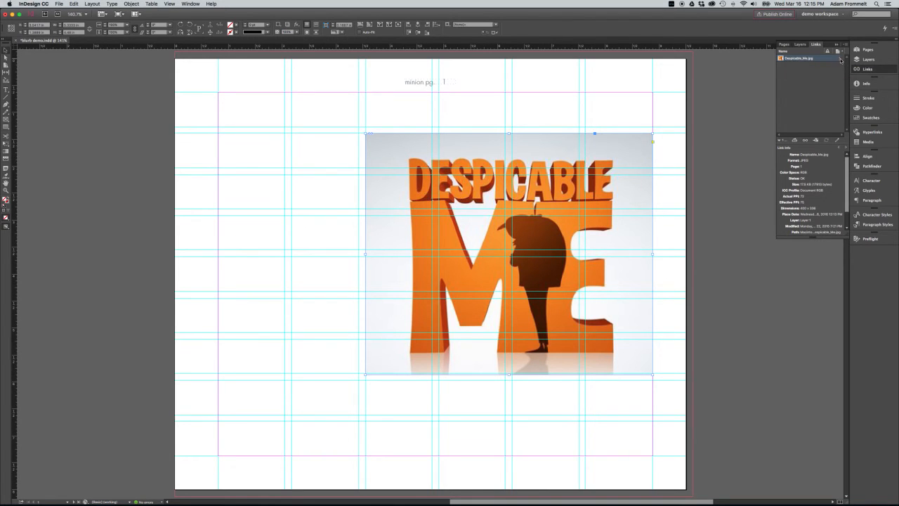
pyautogui.click(869, 50)
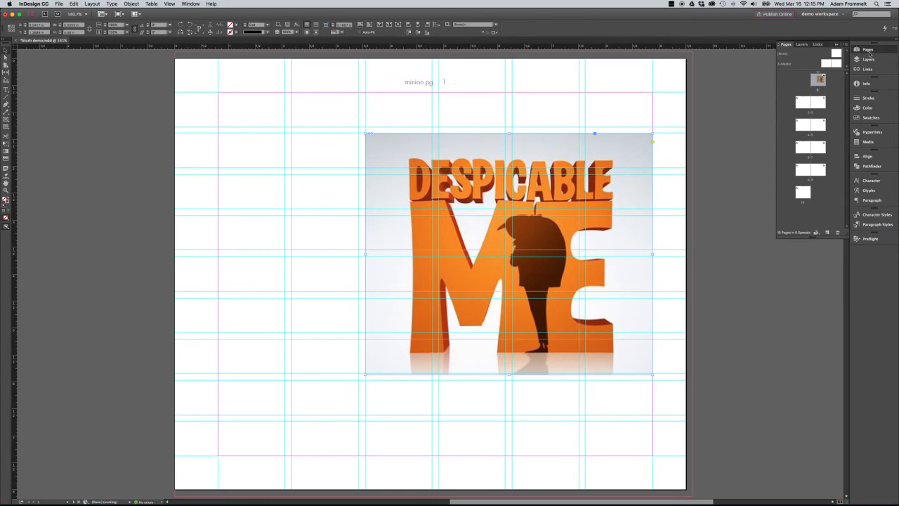
pyautogui.doubleClick(813, 147)
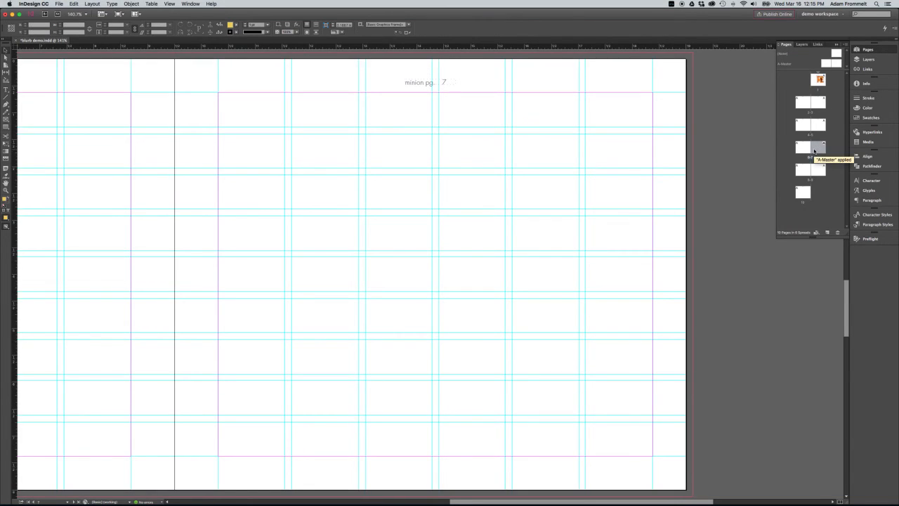
# - Jump from page 7 to the placed Despicable_Me.jpg using its link's page number, and deselect the image
pyautogui.click(867, 69)
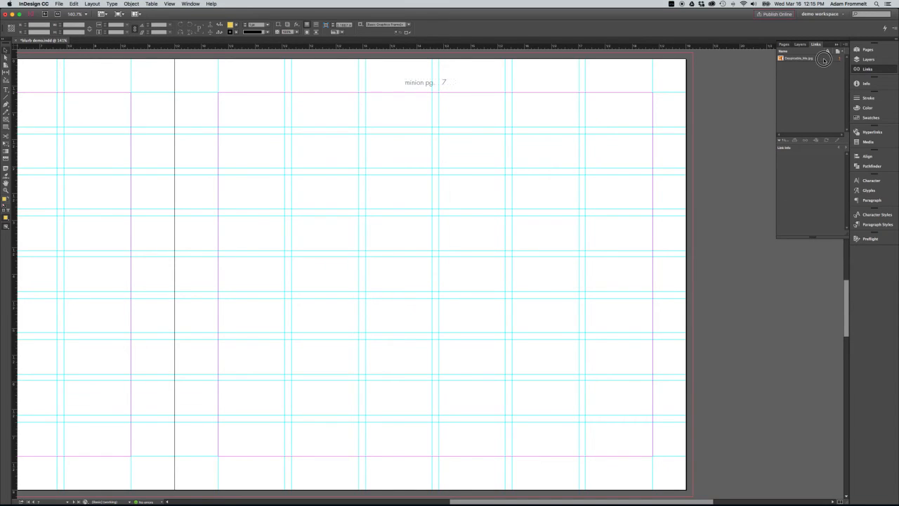
pyautogui.click(825, 59)
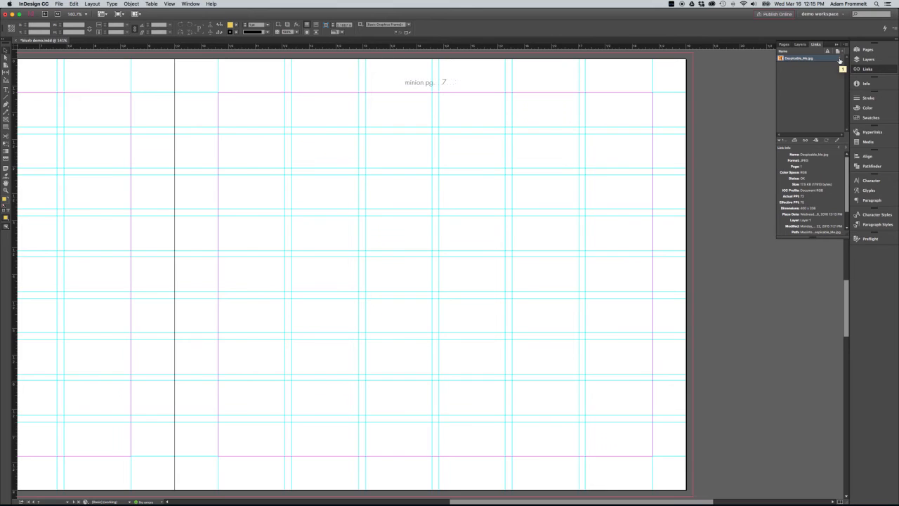
pyautogui.click(840, 60)
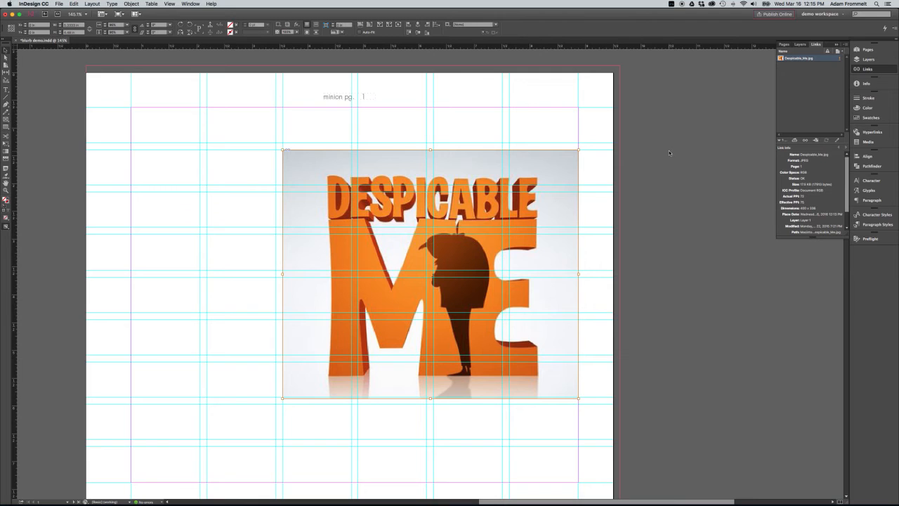
pyautogui.click(217, 113)
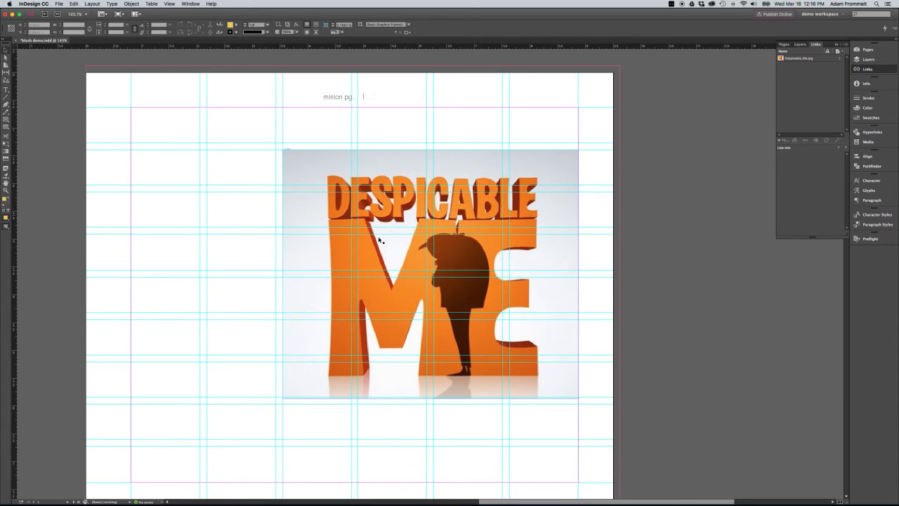
# - Extend the placed Despicable_Me.jpg frame beyond the image's top and left edges, then fit the frame back to the image
pyautogui.click(341, 240)
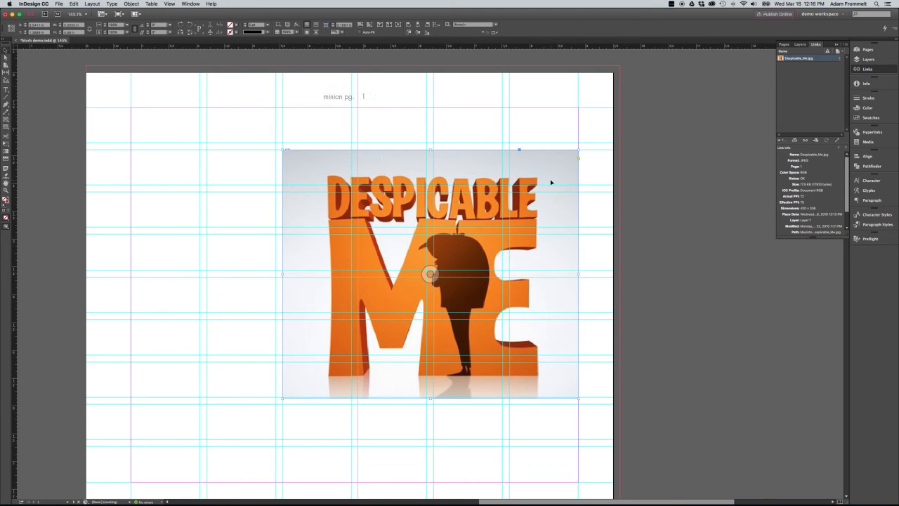
pyautogui.press('super+equal')
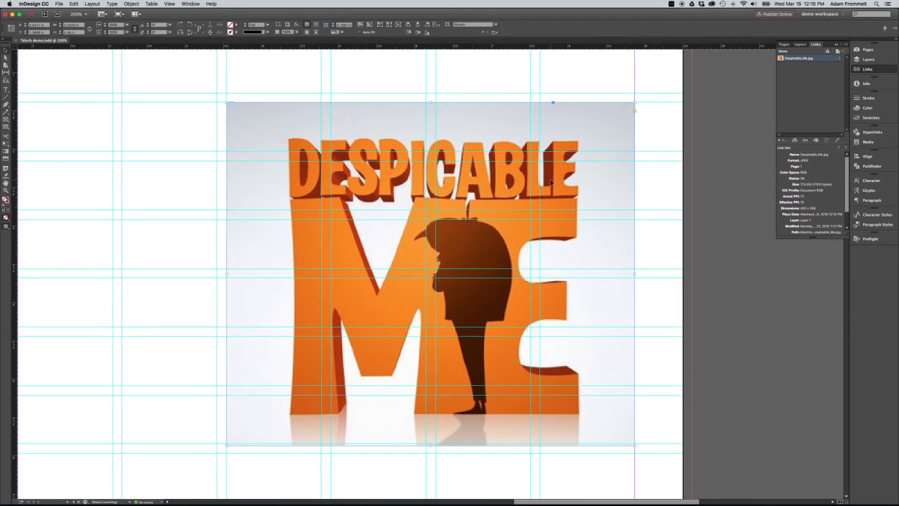
pyautogui.scroll(-3, 604, 113)
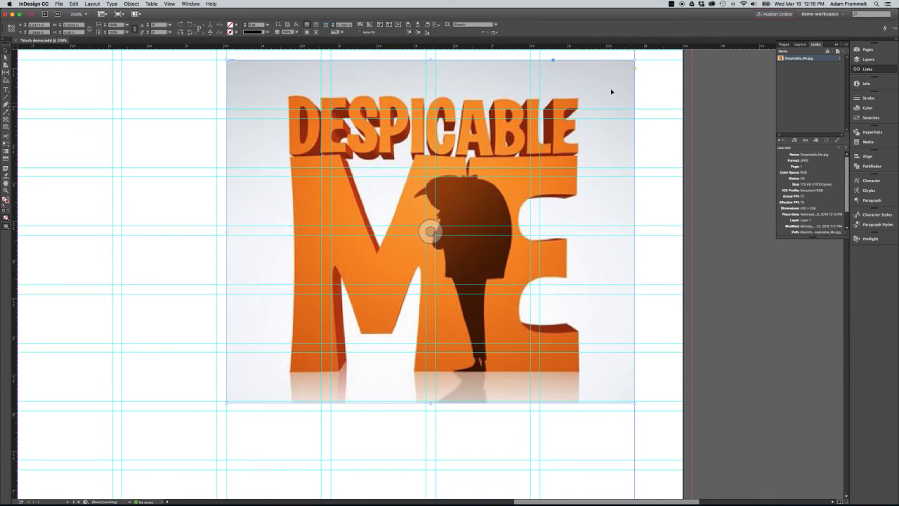
pyautogui.scroll(3, 597, 114)
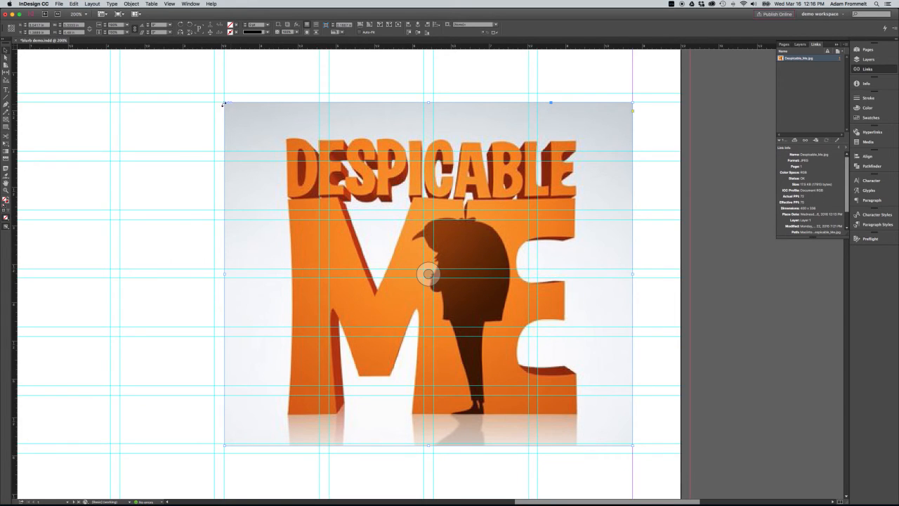
pyautogui.moveTo(223, 103); pyautogui.dragTo(153, 66)
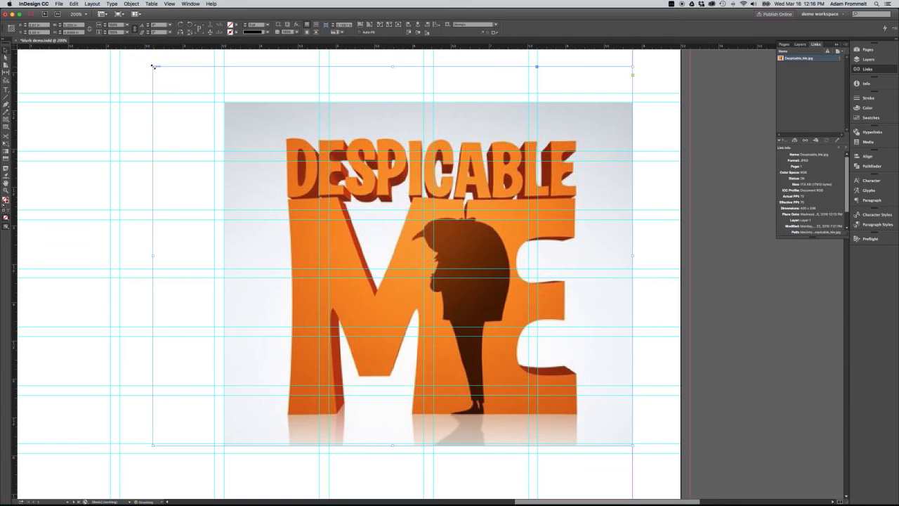
pyautogui.click(153, 255)
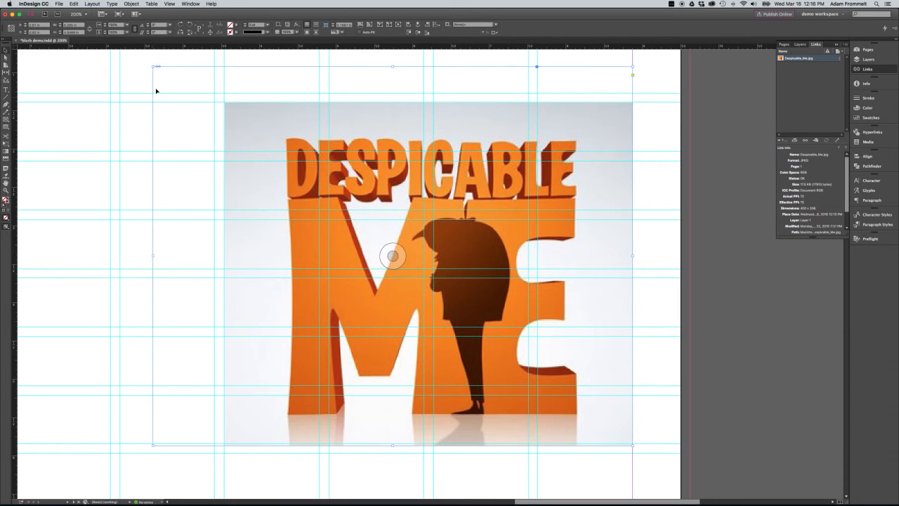
pyautogui.moveTo(392, 67)
pyautogui.mouseDown()
pyautogui.moveTo(391, 89)
pyautogui.moveTo(392, 71)
pyautogui.mouseUp()
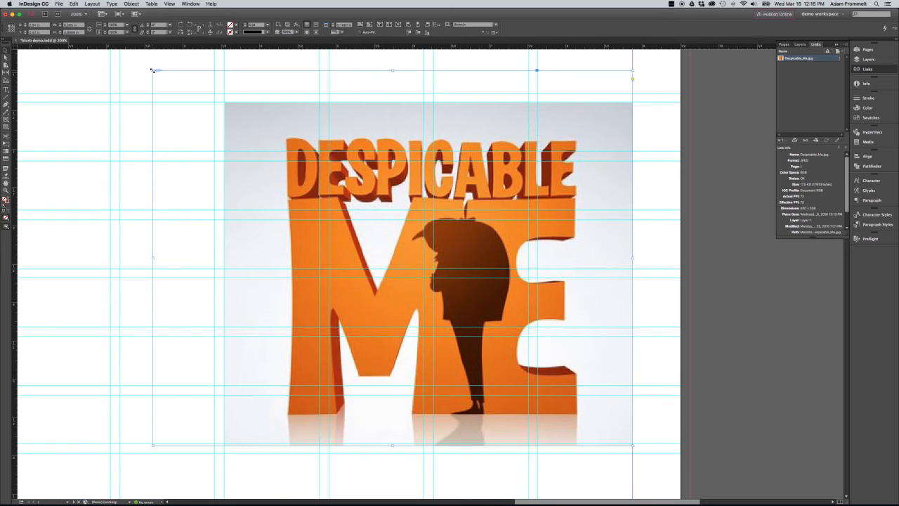
pyautogui.doubleClick(153, 70)
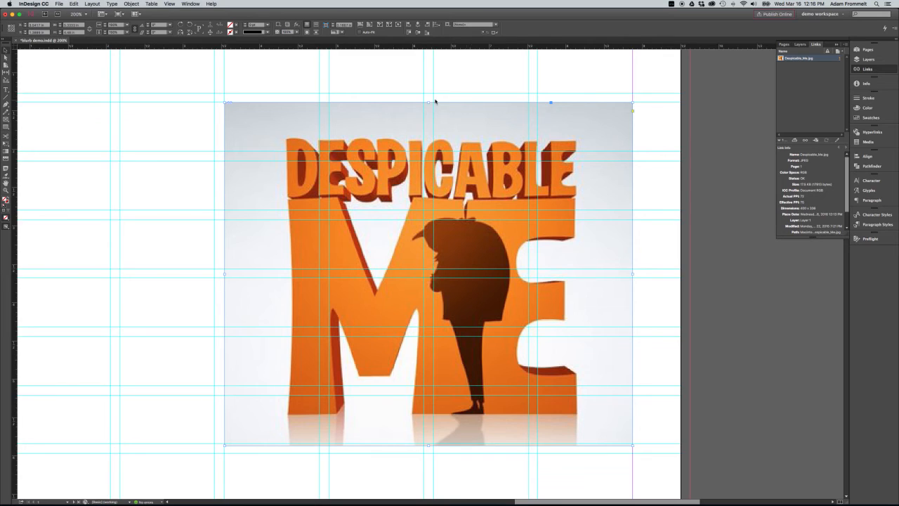
# - Crop the image with its frame by pulling in the top, bottom and right edges
pyautogui.moveTo(429, 103); pyautogui.dragTo(429, 134)
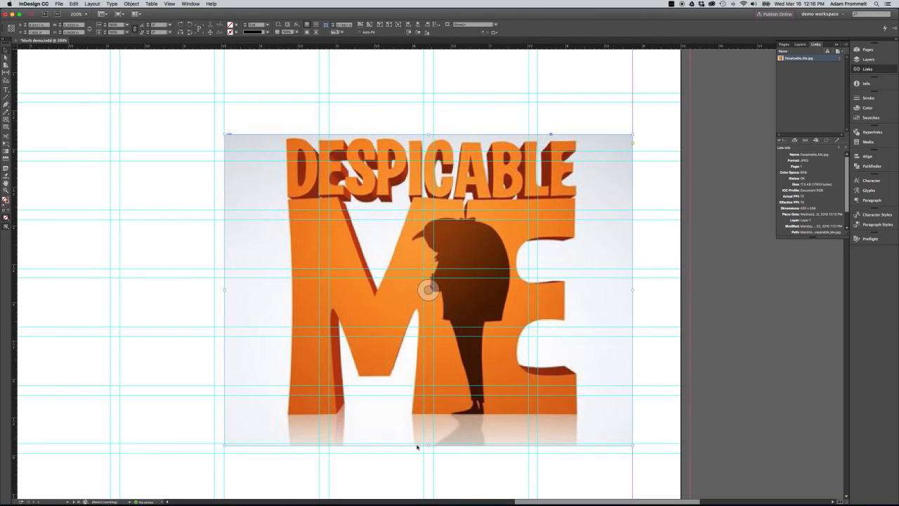
pyautogui.moveTo(429, 444); pyautogui.dragTo(428, 419)
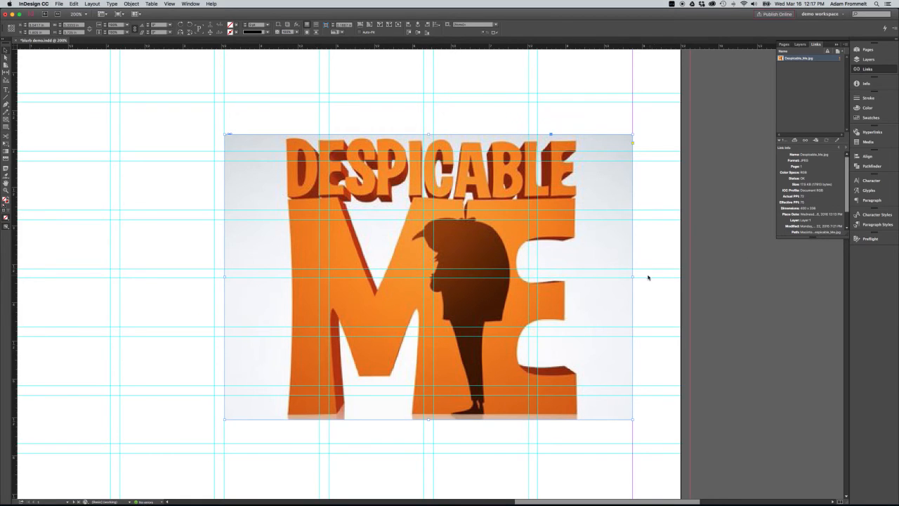
pyautogui.moveTo(633, 277); pyautogui.dragTo(590, 275)
# - Move the cropped image against the right margin and upper row guide, trim its bottom edge to the nearest guide, and deselect it
pyautogui.moveTo(534, 267); pyautogui.dragTo(548, 229)
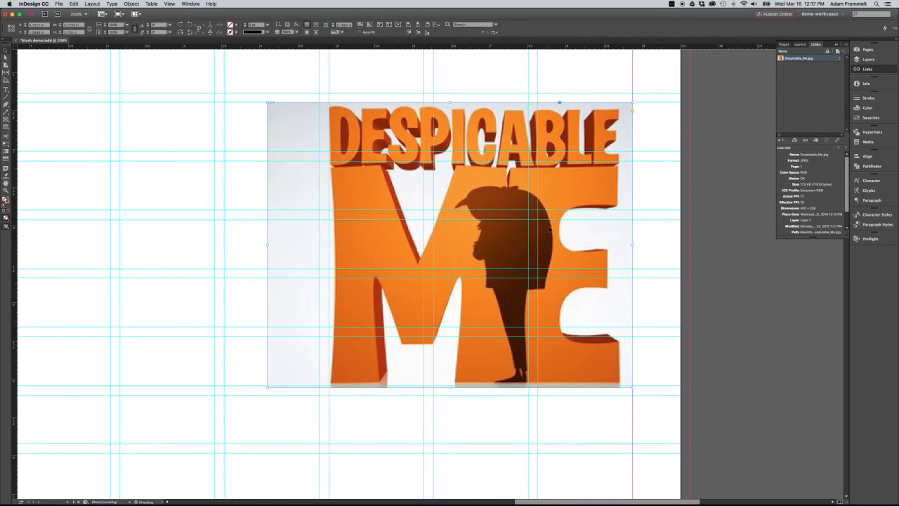
pyautogui.moveTo(450, 386)
pyautogui.mouseDown()
pyautogui.moveTo(451, 396)
pyautogui.moveTo(451, 385)
pyautogui.mouseUp()
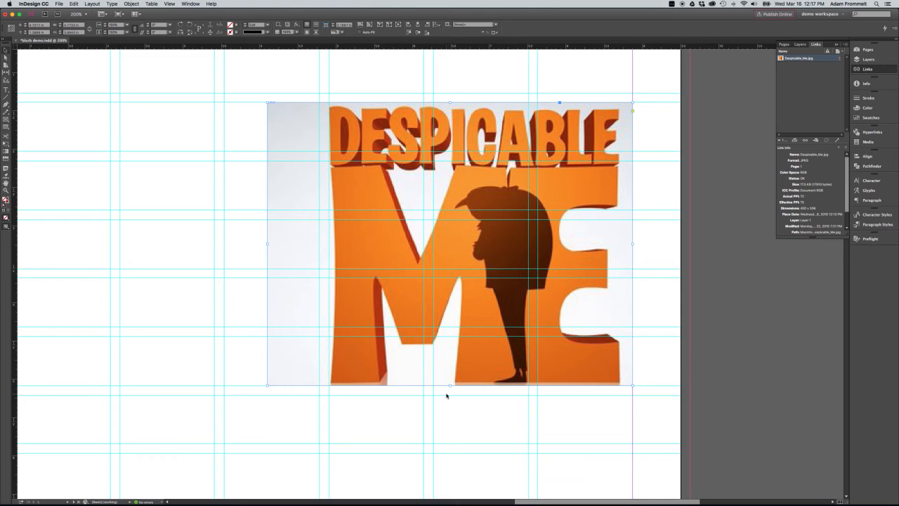
pyautogui.click(447, 397)
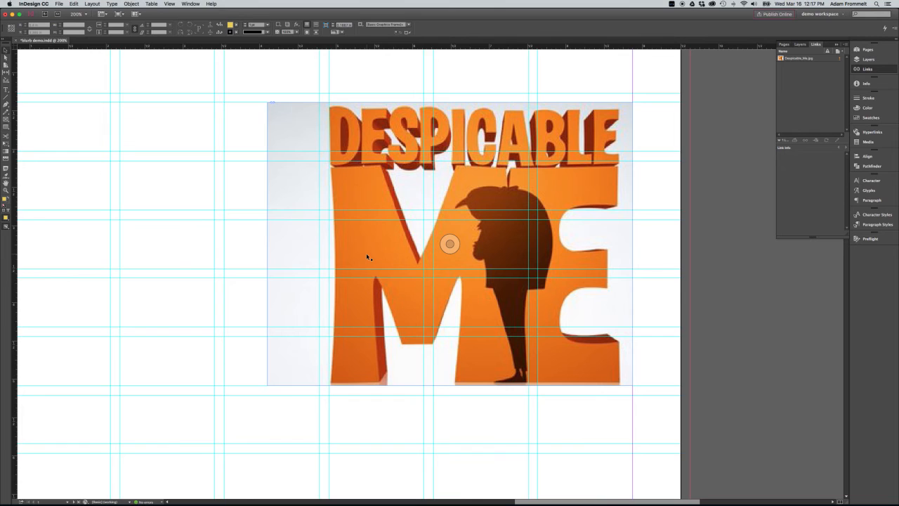
# - Crop the frame's left and bottom edges to the grid guides and shift the image upward inside the frame
pyautogui.click(298, 262)
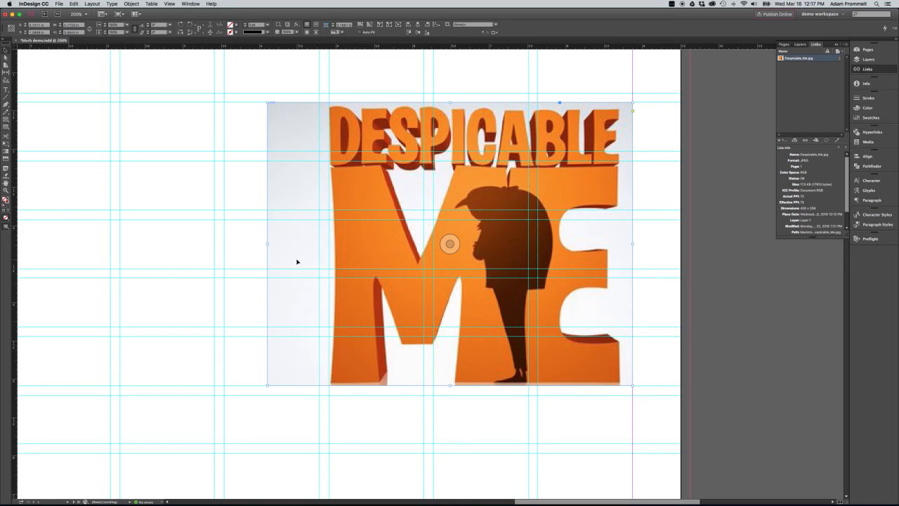
pyautogui.moveTo(266, 243); pyautogui.dragTo(319, 246)
pyautogui.moveTo(477, 386); pyautogui.dragTo(473, 326)
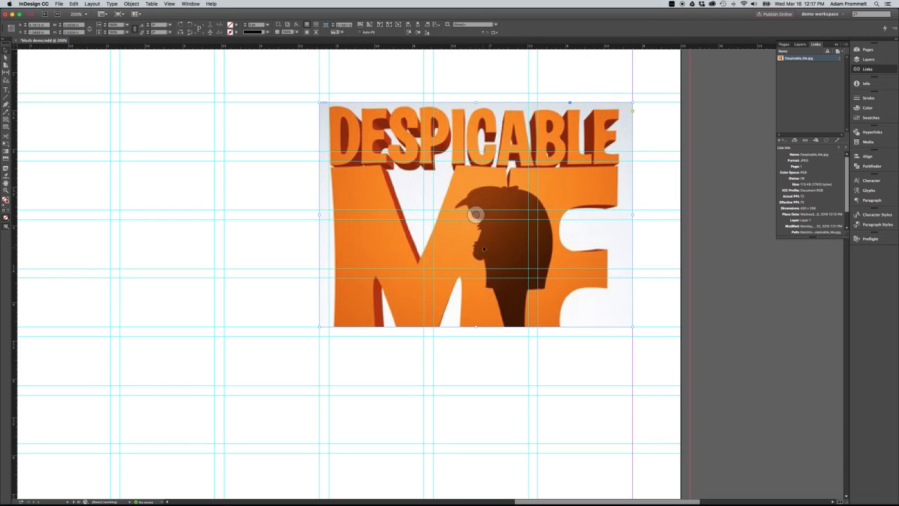
pyautogui.moveTo(475, 215)
pyautogui.mouseDown()
pyautogui.moveTo(413, 222)
pyautogui.moveTo(392, 244)
pyautogui.moveTo(428, 203)
pyautogui.moveTo(513, 193)
pyautogui.moveTo(474, 187)
pyautogui.moveTo(476, 199)
pyautogui.mouseUp()
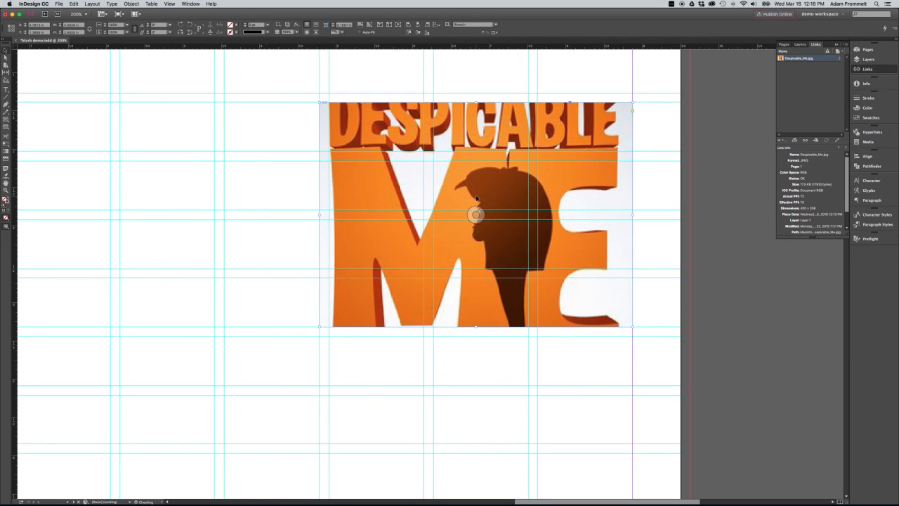
pyautogui.click(501, 359)
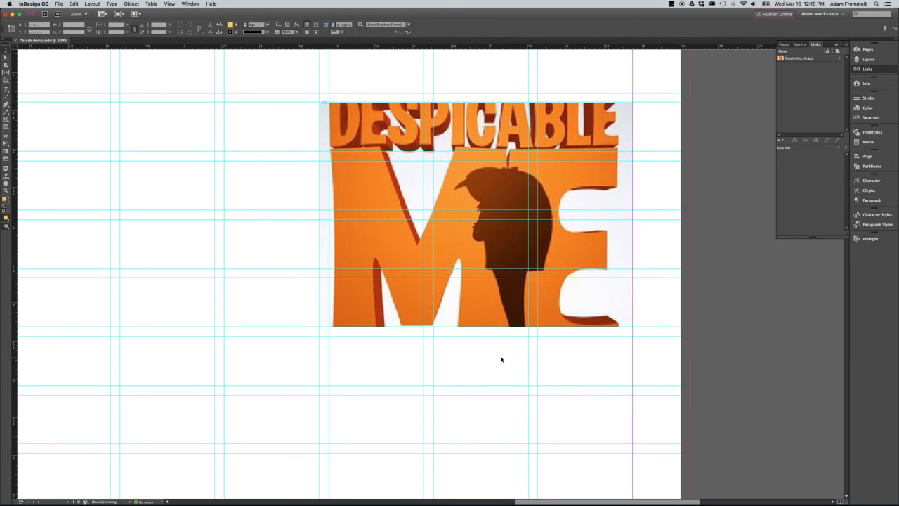
# - Scale the image content down inside its frame and reposition it so the title and letters fit within the frame
pyautogui.click(476, 215)
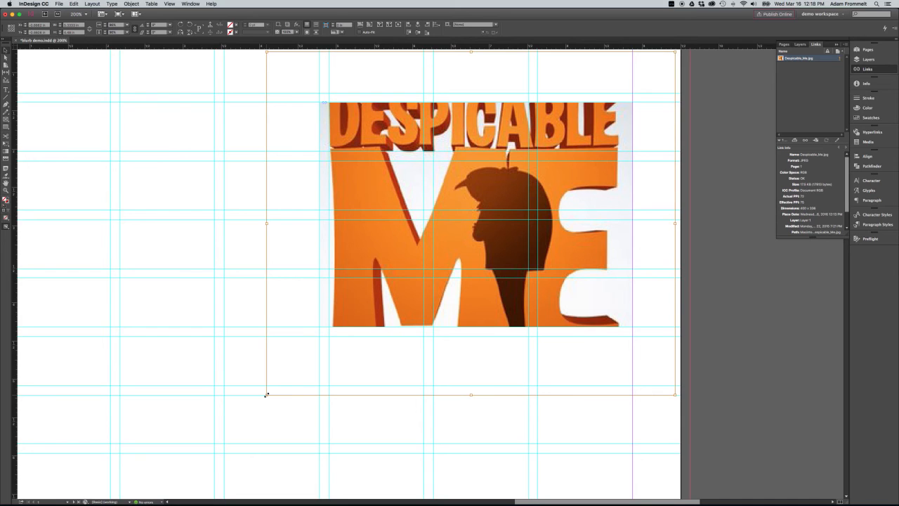
pyautogui.moveTo(266, 395); pyautogui.dragTo(364, 330)
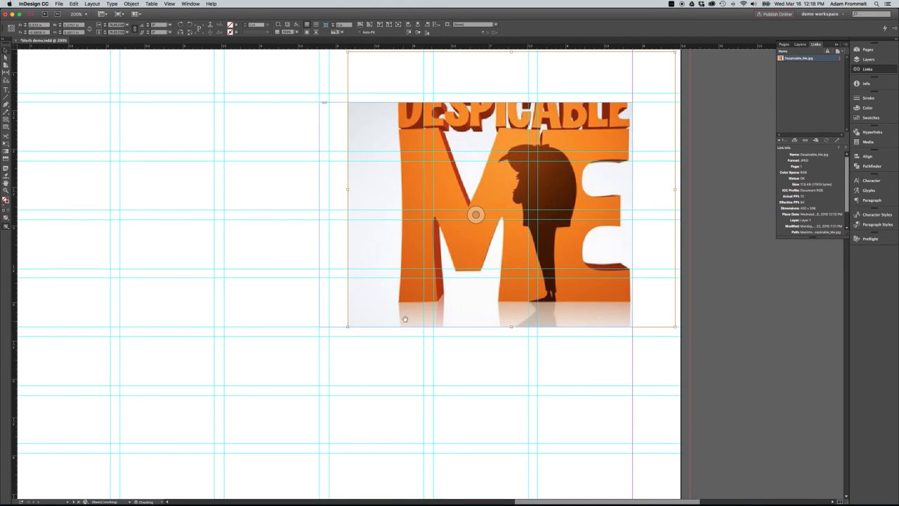
pyautogui.moveTo(458, 268); pyautogui.dragTo(422, 286)
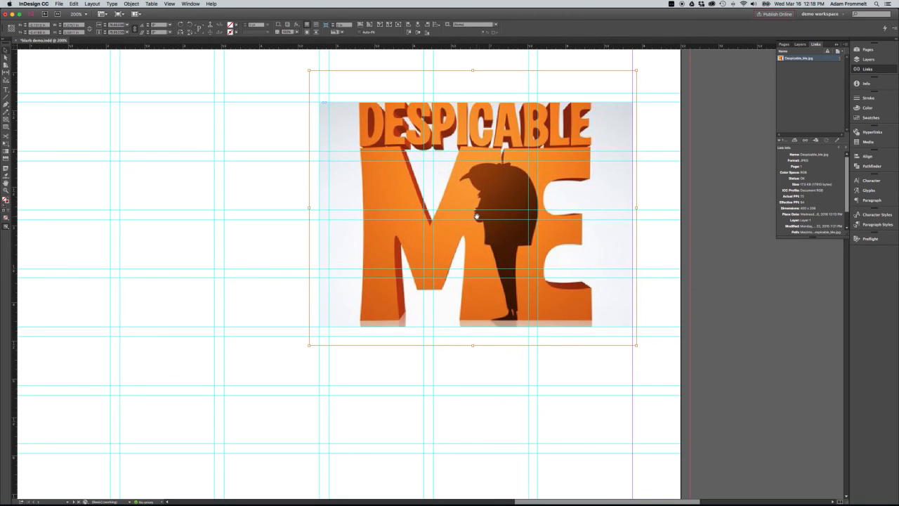
pyautogui.moveTo(479, 221); pyautogui.dragTo(478, 223)
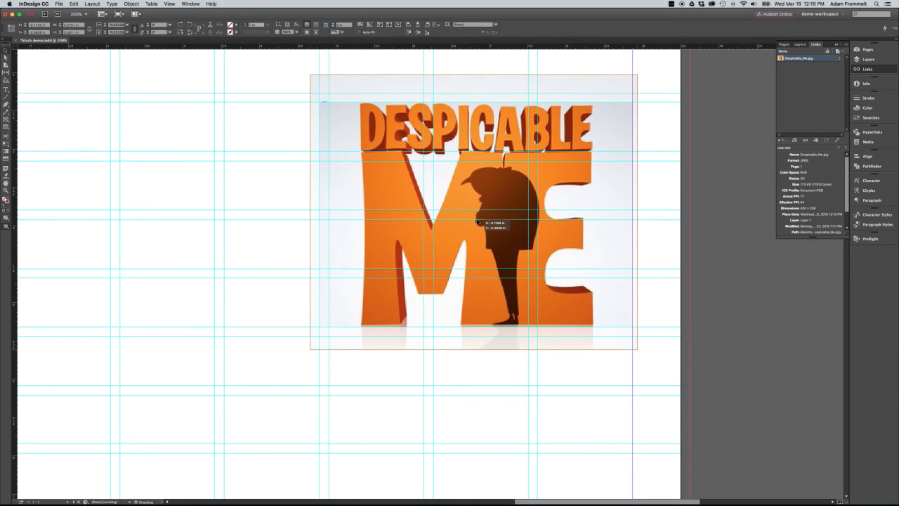
pyautogui.moveTo(479, 223); pyautogui.dragTo(479, 223)
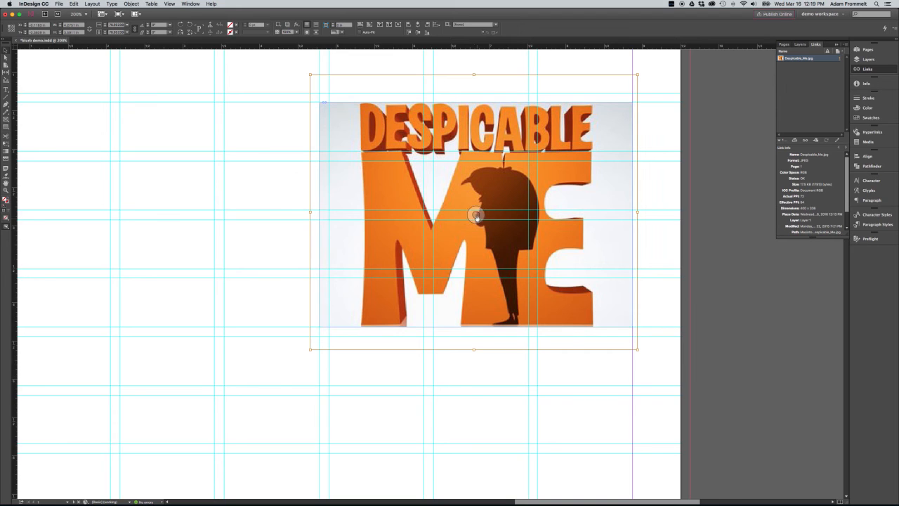
# - Shift the image content toward the frame's lower-right corner, then select the frame and center the content in it
pyautogui.moveTo(453, 284); pyautogui.dragTo(496, 319)
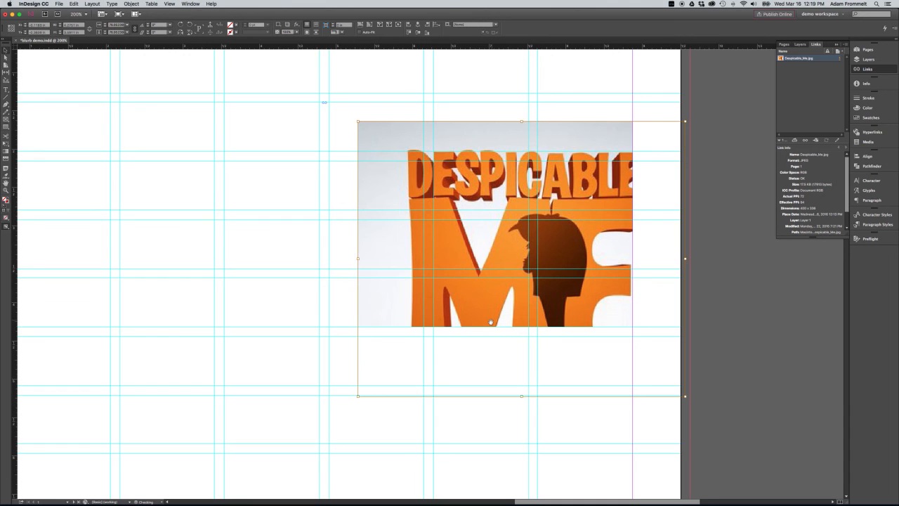
pyautogui.click(296, 292)
pyautogui.moveTo(293, 292); pyautogui.dragTo(340, 321)
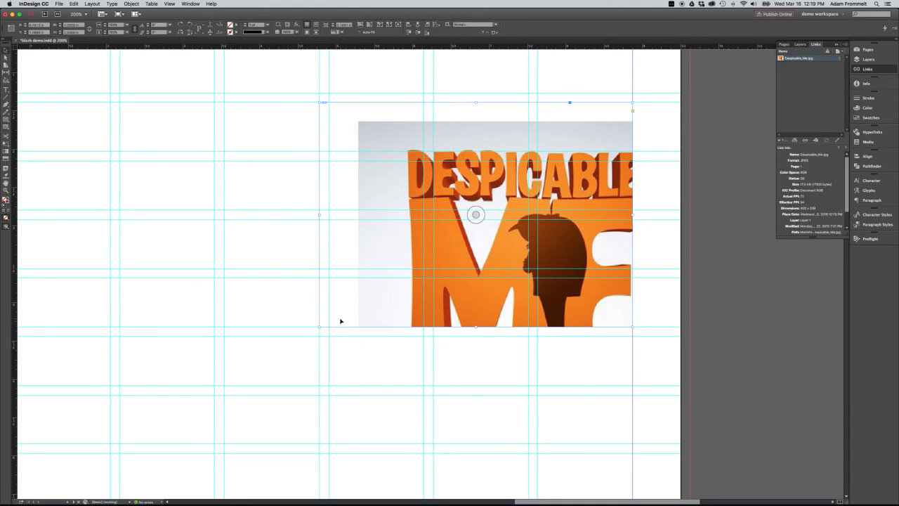
pyautogui.click(289, 240)
pyautogui.moveTo(298, 245); pyautogui.dragTo(323, 268)
pyautogui.rightClick(396, 193)
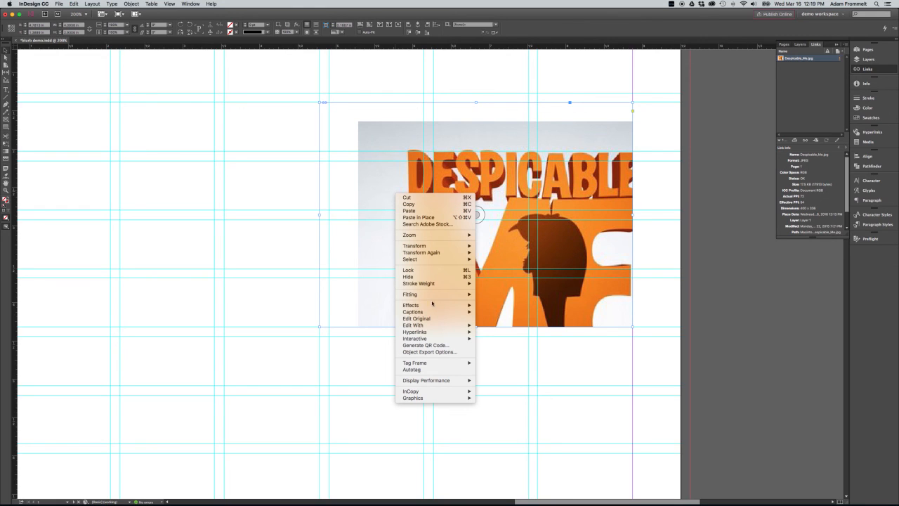
pyautogui.moveTo(447, 297)
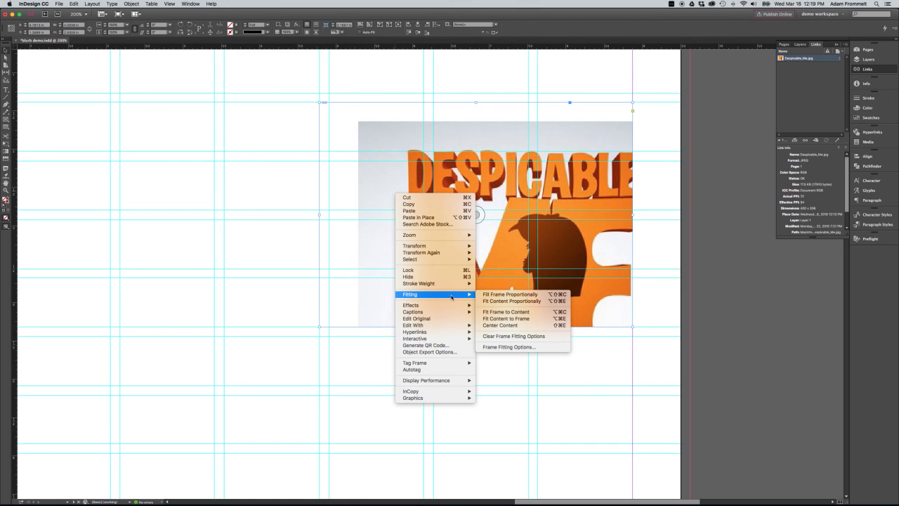
pyautogui.click(495, 326)
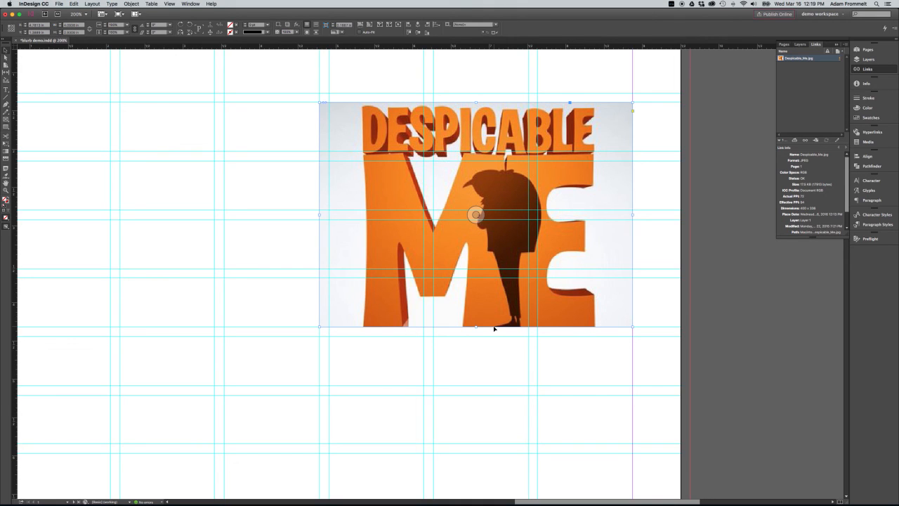
# - Apply the Fill Frame Proportionally fitting option to the image
pyautogui.rightClick(459, 295)
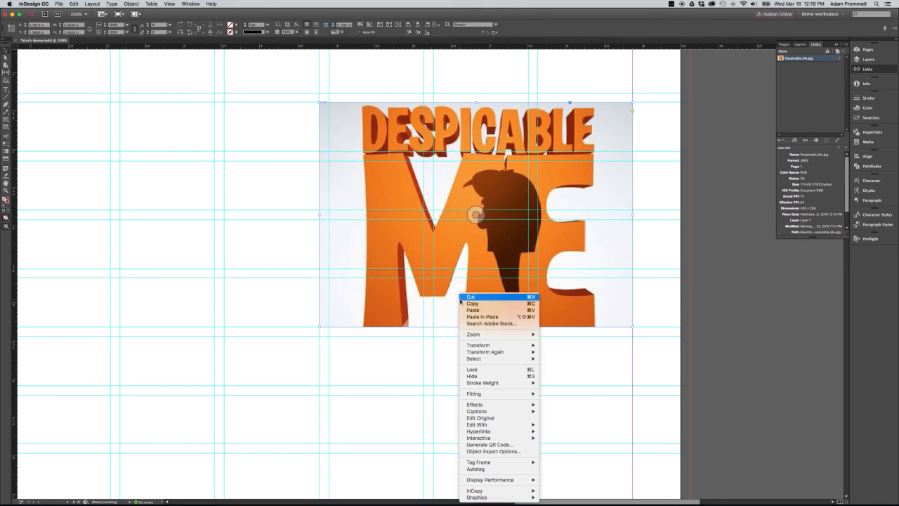
pyautogui.moveTo(478, 395)
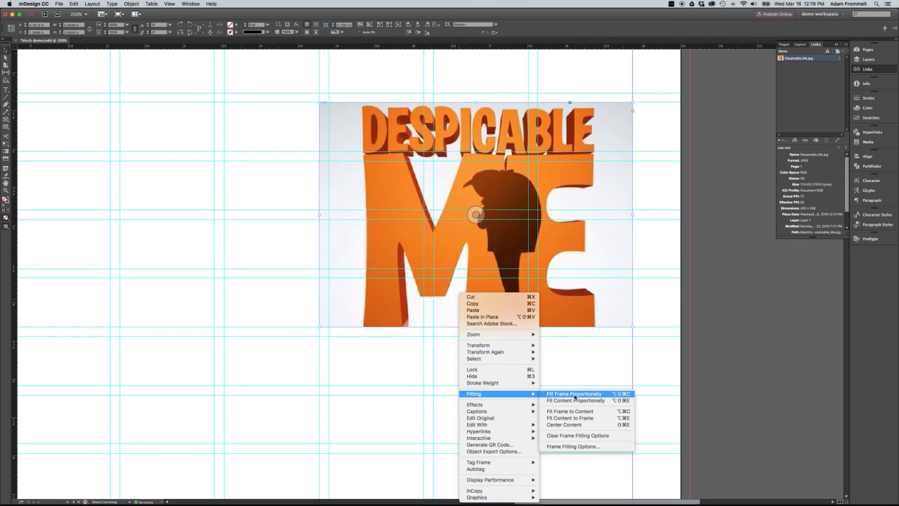
pyautogui.click(574, 396)
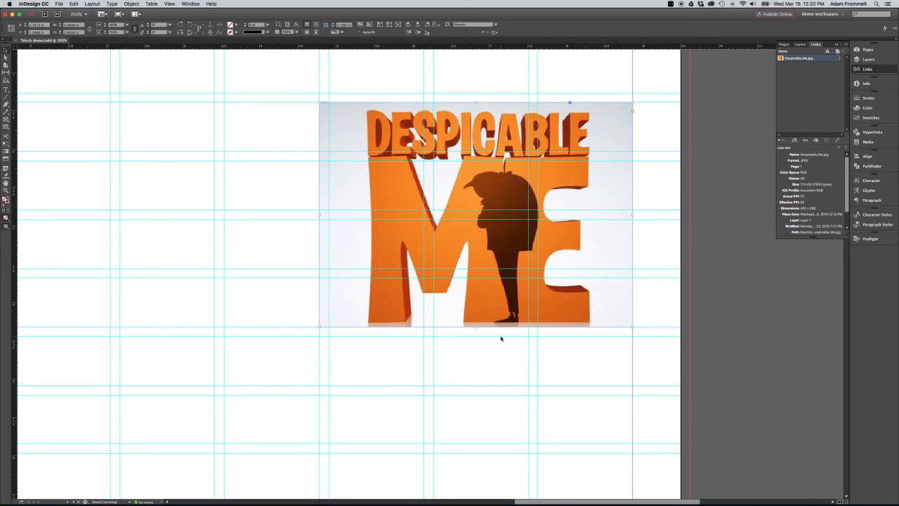
# - Apply the Fit Content Proportionally fitting option so the whole image fits inside its frame
pyautogui.rightClick(488, 289)
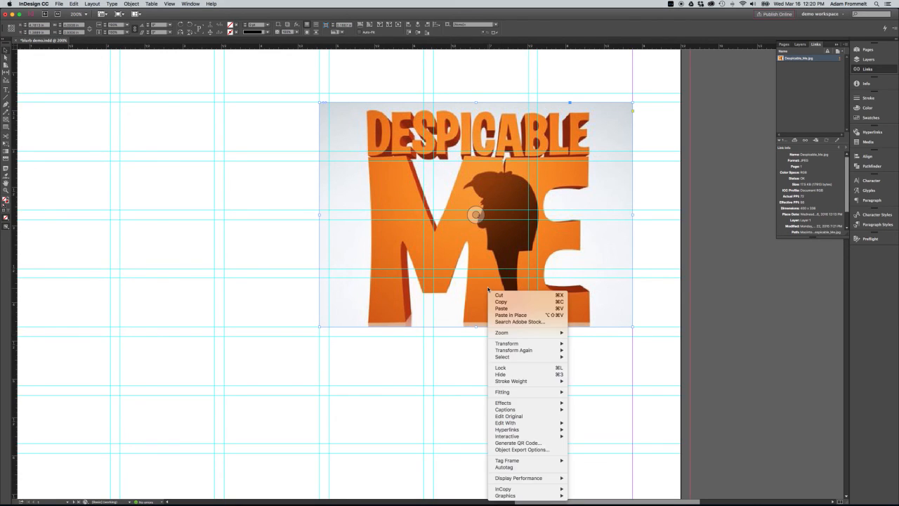
pyautogui.moveTo(509, 395)
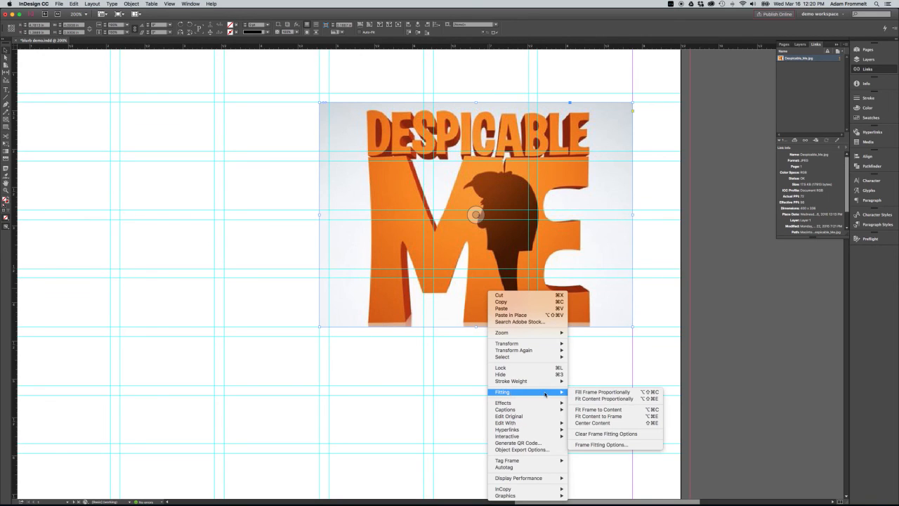
pyautogui.click(587, 399)
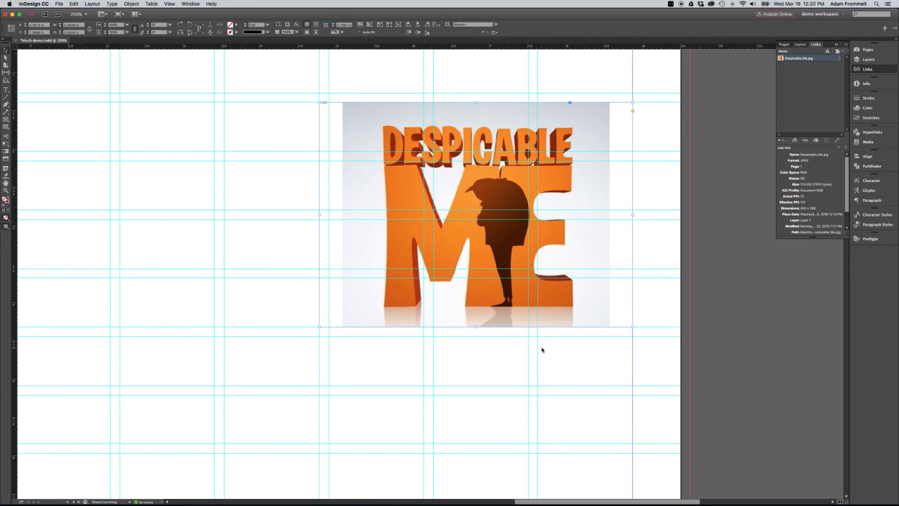
# - Enlarge the image content inside its frame to the frame's left edge and move it up so its lower-left corner meets the frame's
pyautogui.hscroll(-5, 548, 350)
pyautogui.hscroll(1, 542, 349)
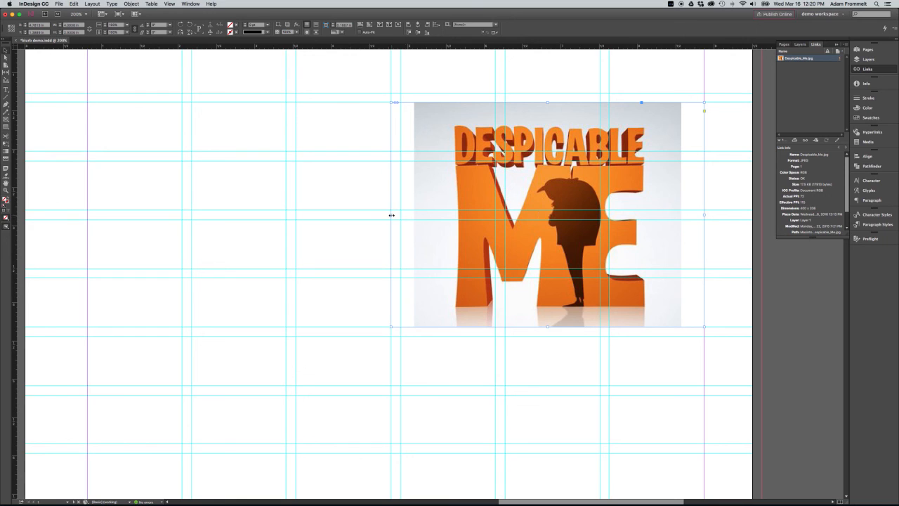
pyautogui.click(548, 214)
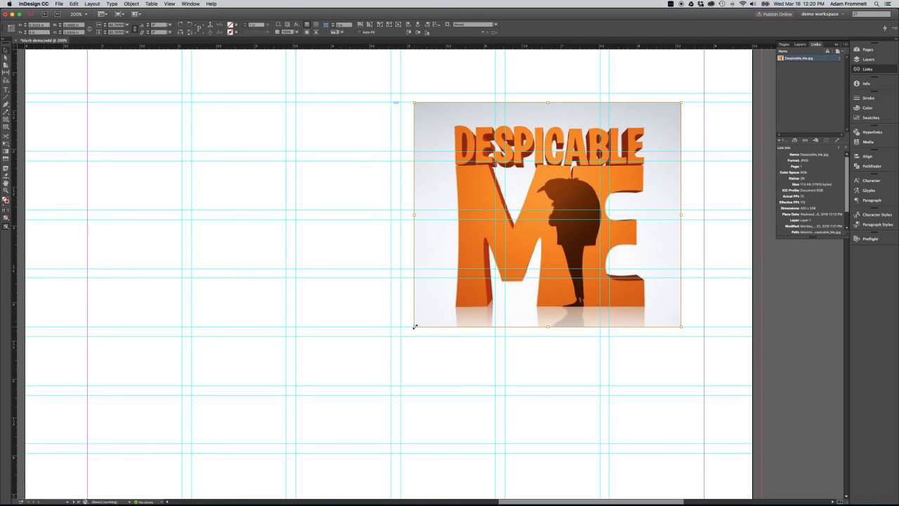
pyautogui.moveTo(415, 326); pyautogui.dragTo(394, 349)
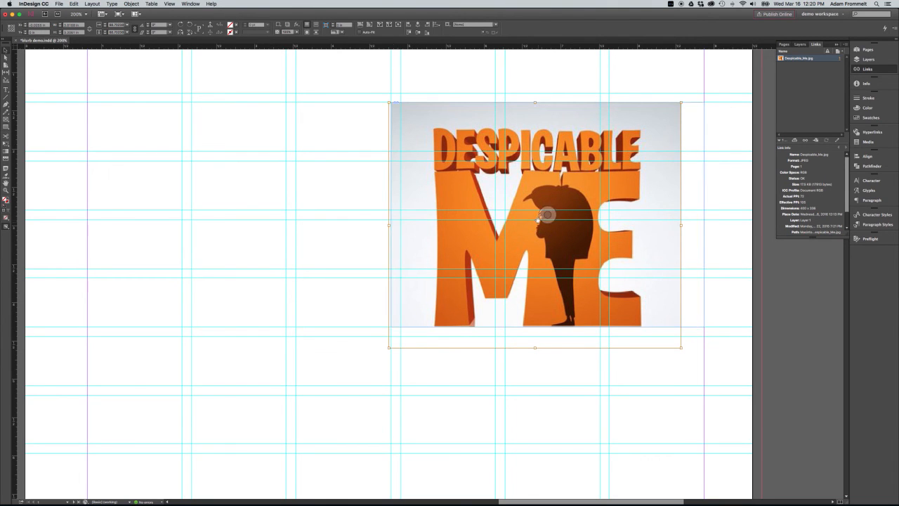
pyautogui.moveTo(545, 215); pyautogui.dragTo(551, 194)
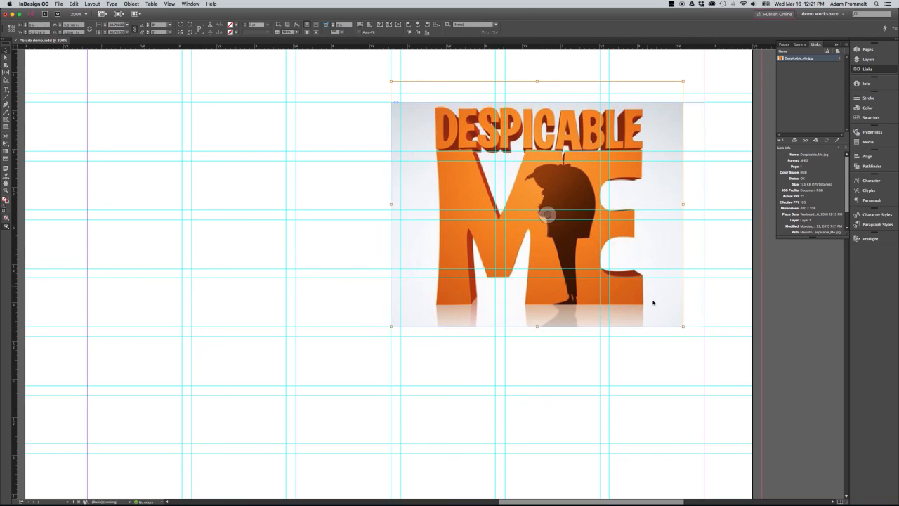
# - Scale the image content up proportionally to the frame's right edge so it fills the whole frame, and deselect the image
pyautogui.moveTo(682, 326); pyautogui.dragTo(705, 344)
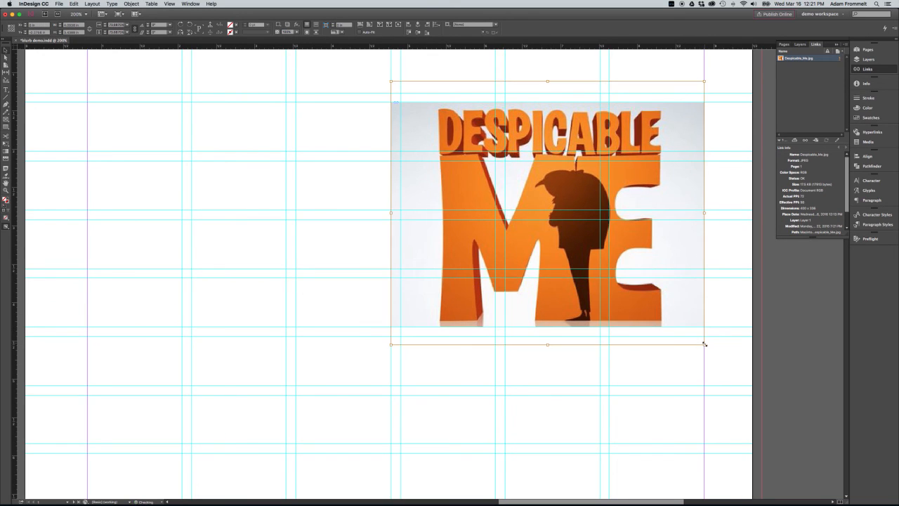
pyautogui.press('super+alt+c')
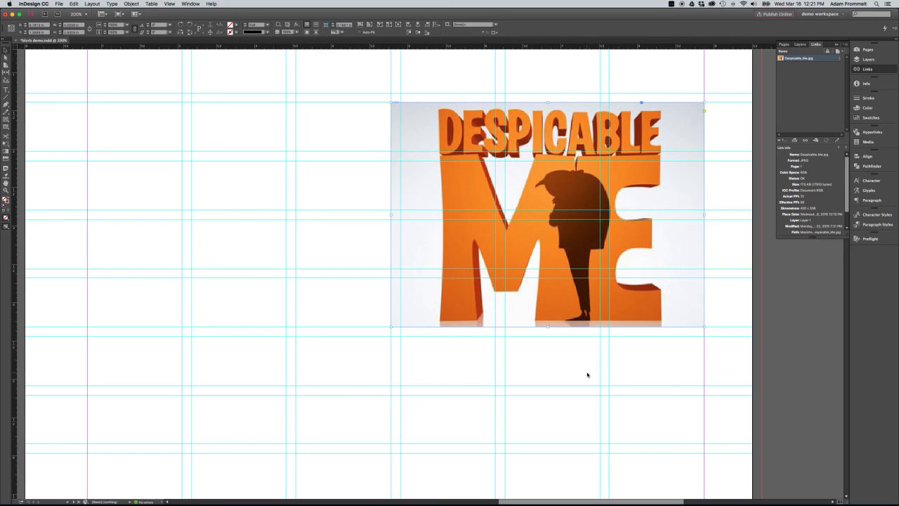
pyautogui.click(587, 374)
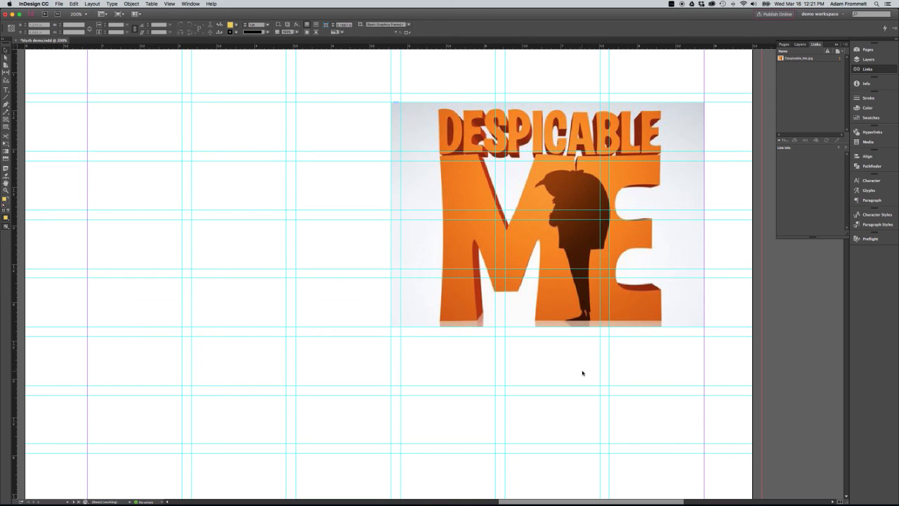
pyautogui.hscroll(-3, 583, 373)
pyautogui.hscroll(3, 582, 373)
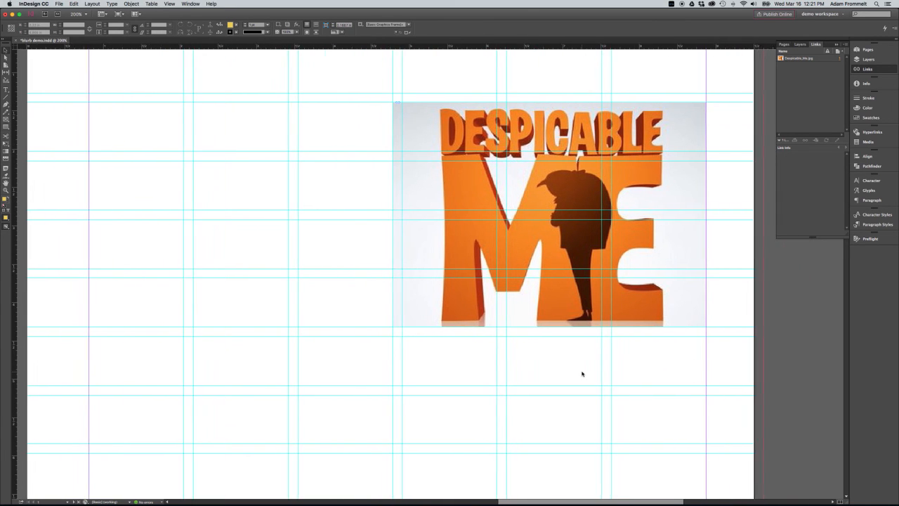